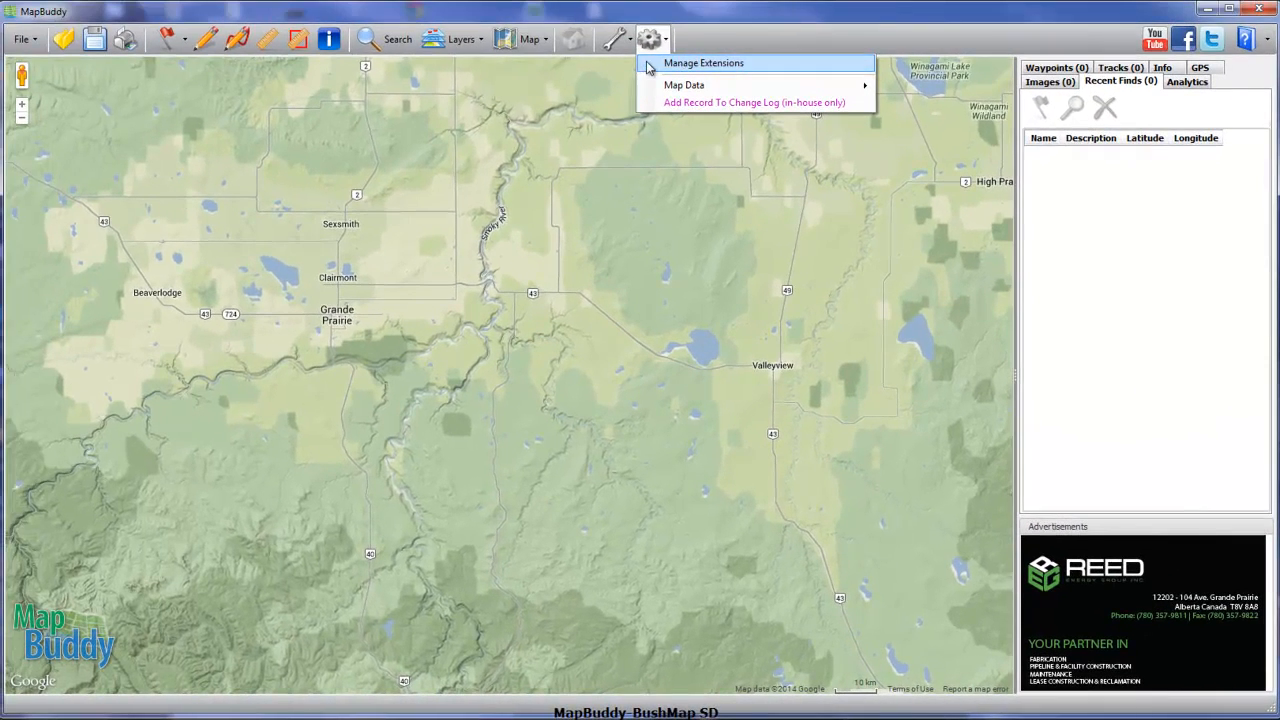
Step: Review the activation status of the map extensions and the list of available base maps
click(700, 63)
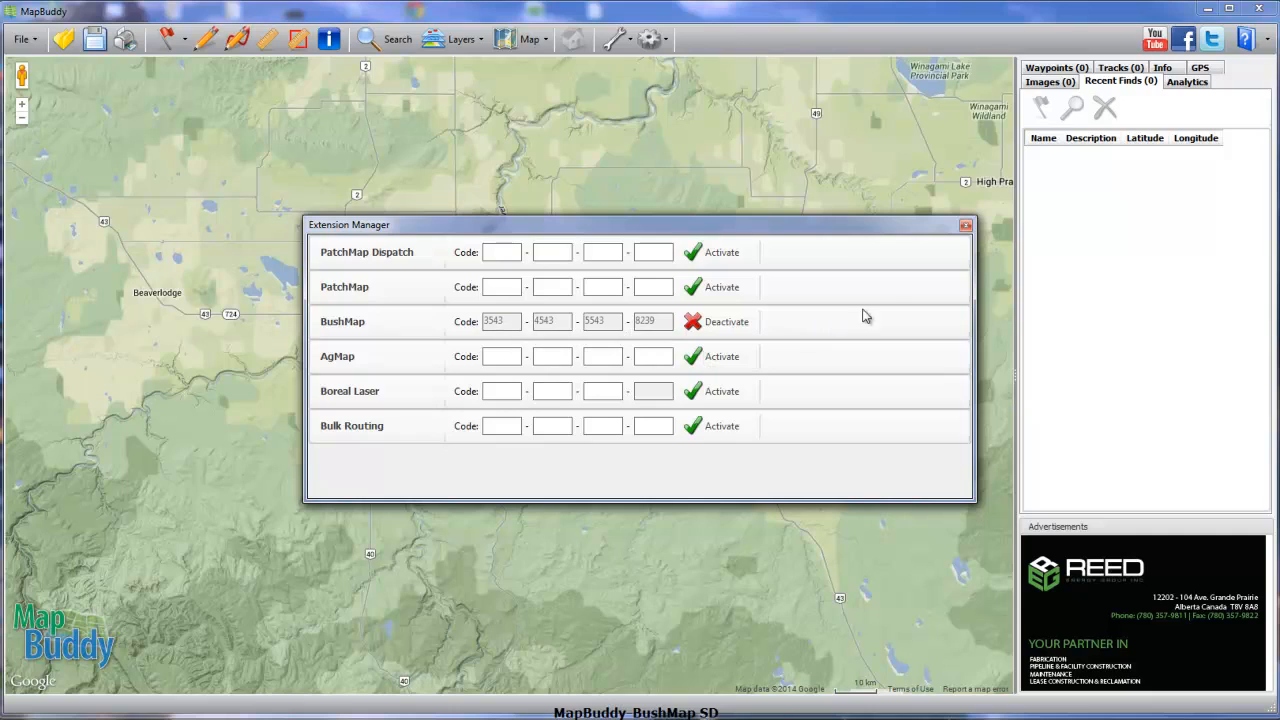
click(966, 227)
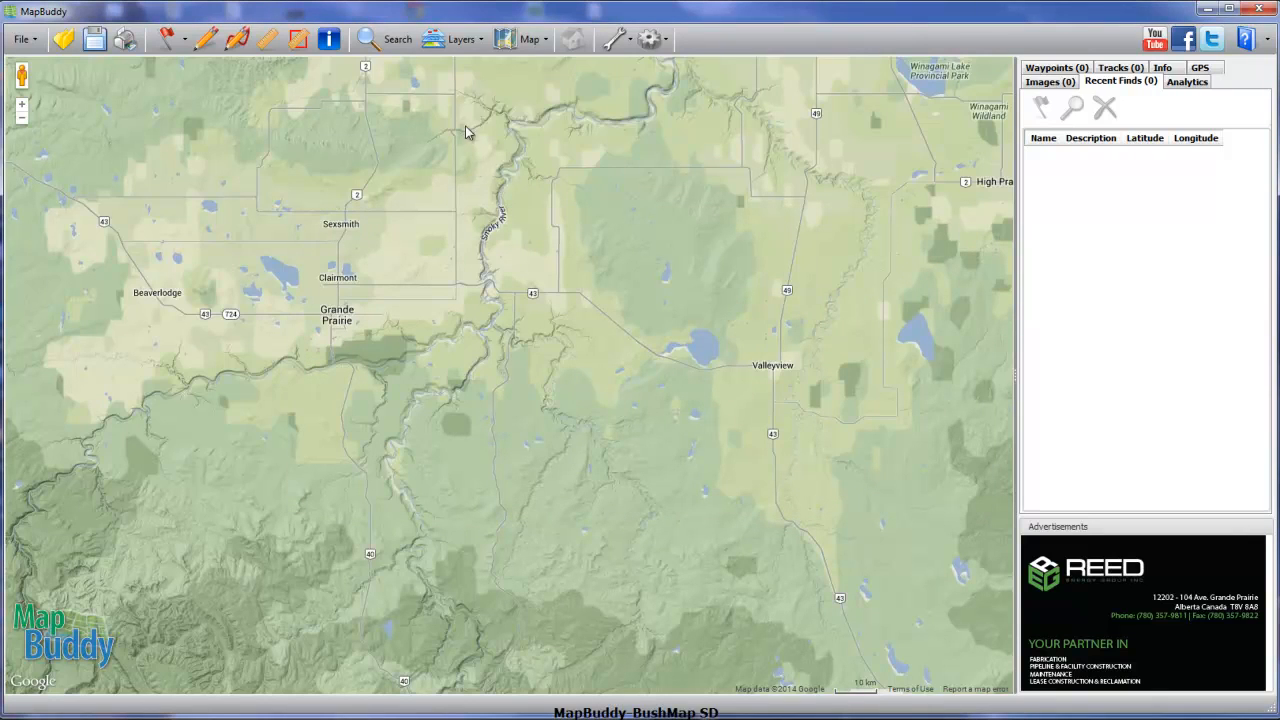
click(546, 41)
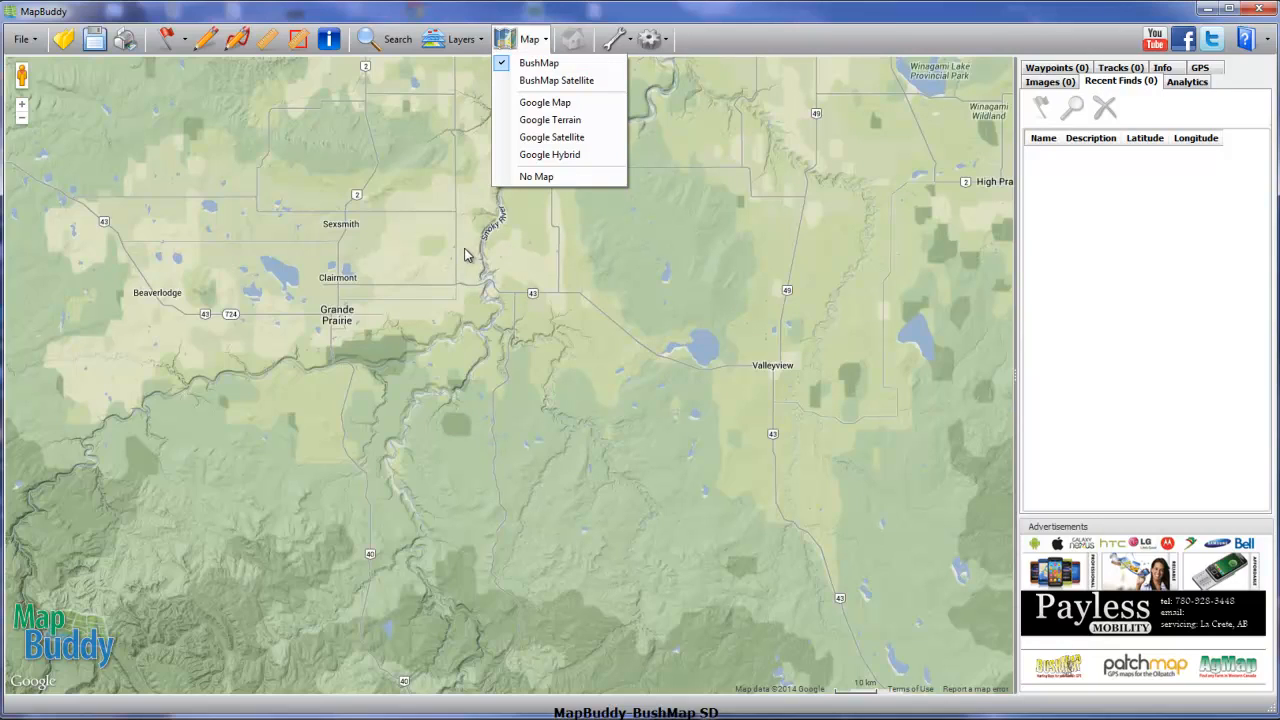
click(458, 25)
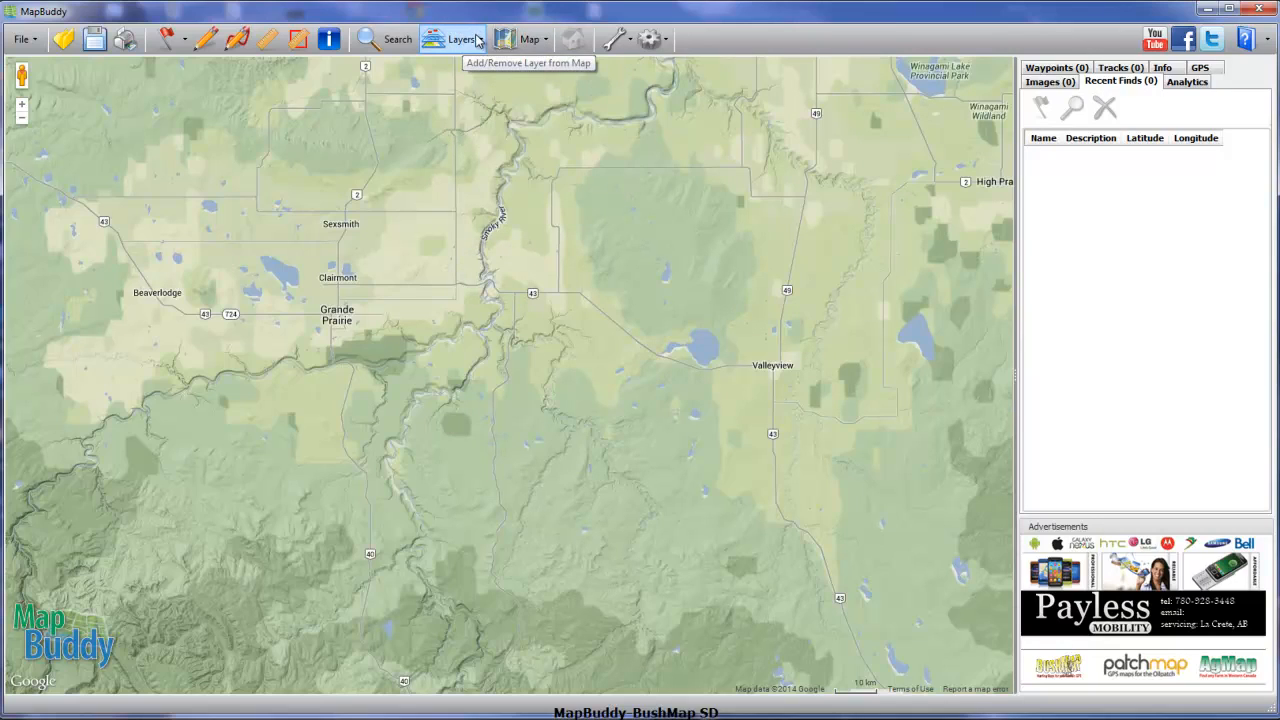
Step: Look through the available layer categories and display the Townships grid over the map
click(481, 41)
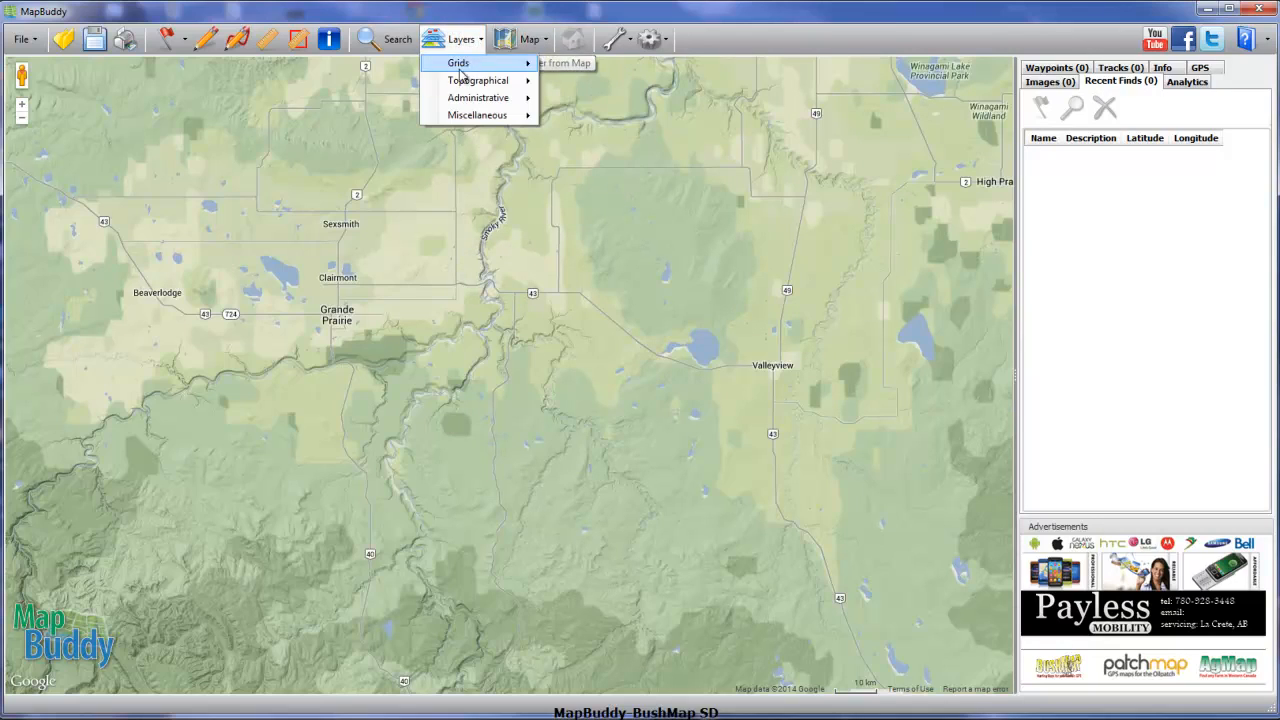
mouse_move(462, 64)
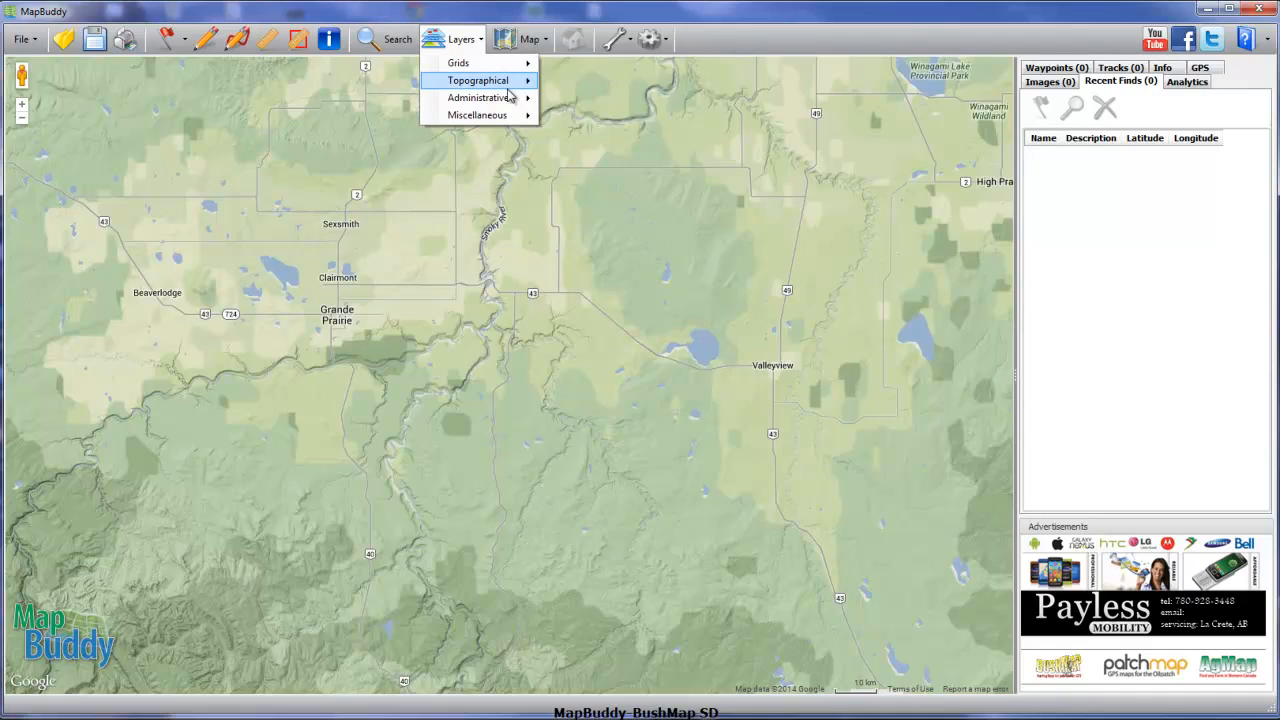
mouse_move(512, 84)
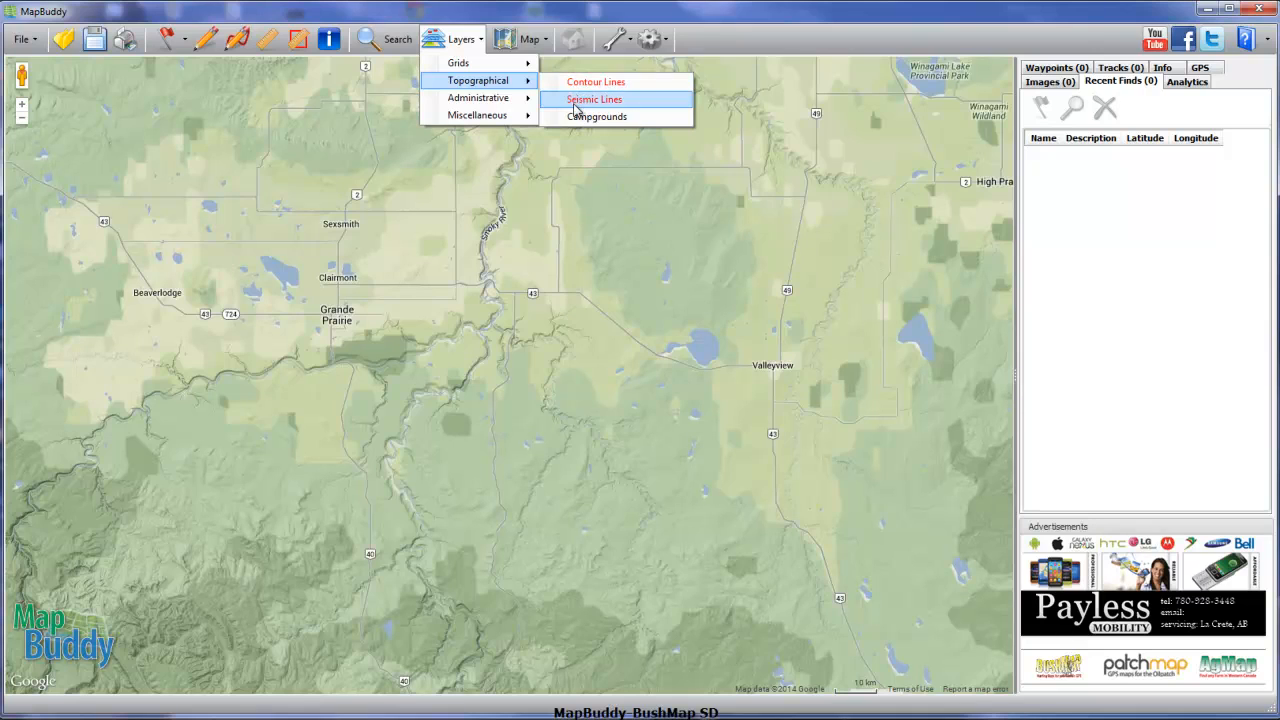
mouse_move(481, 107)
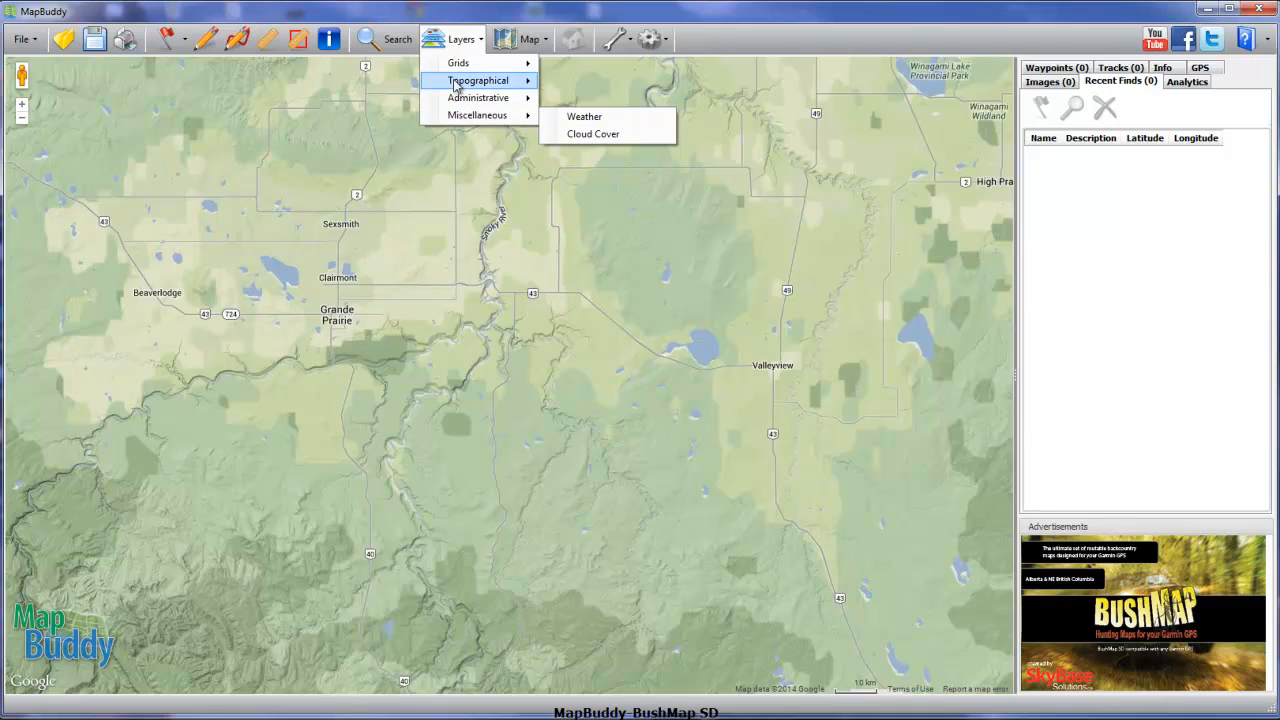
click(584, 66)
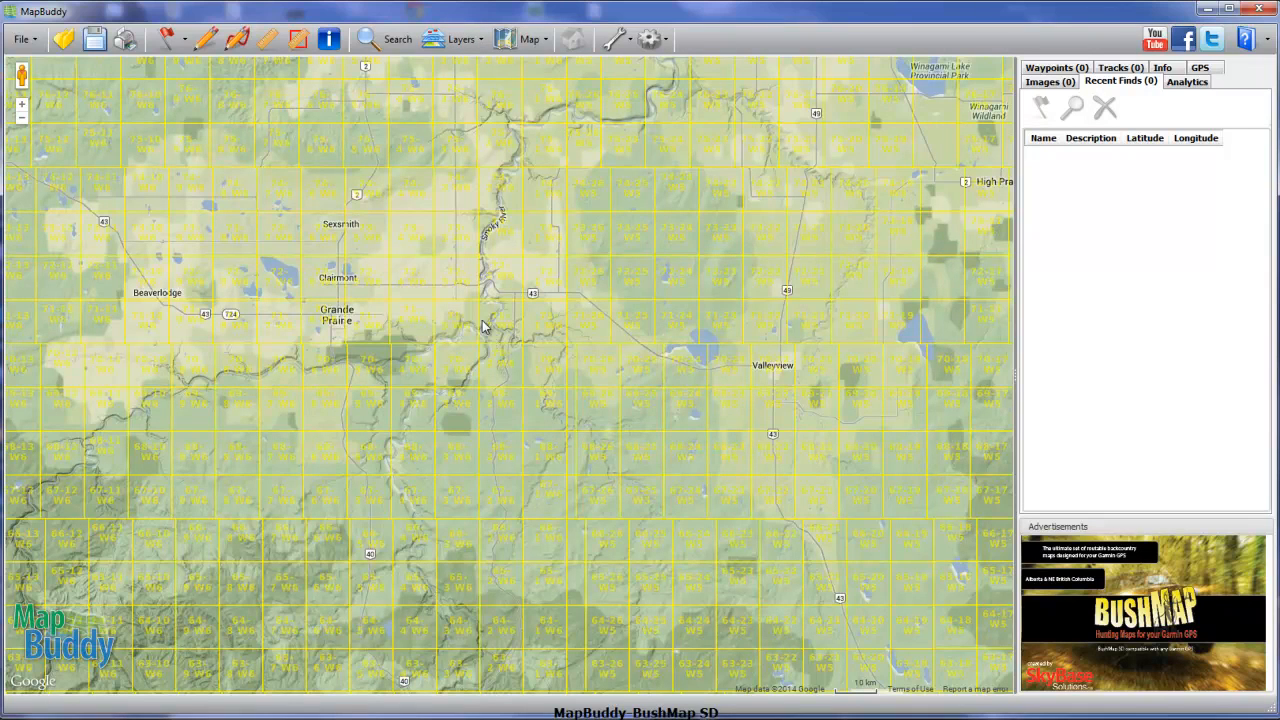
Step: Remove the Townships grid layer from the map
click(548, 41)
click(481, 41)
click(481, 41)
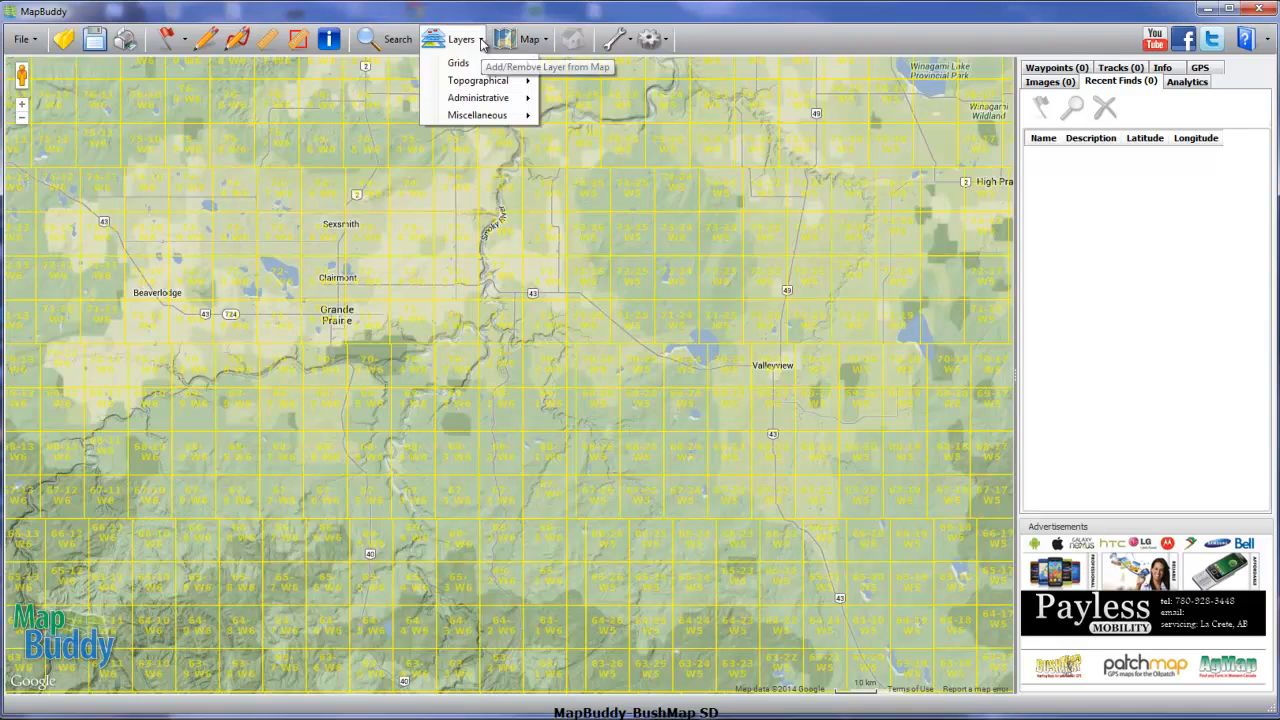
mouse_move(478, 66)
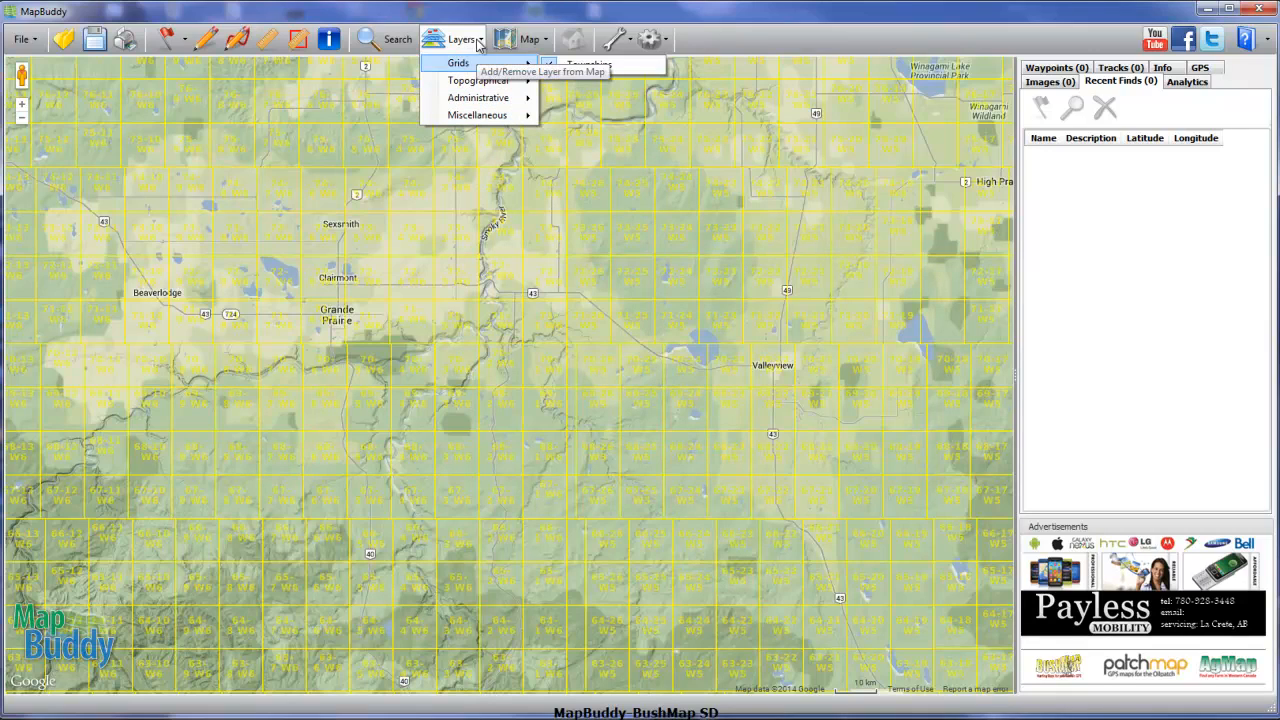
click(450, 40)
click(462, 40)
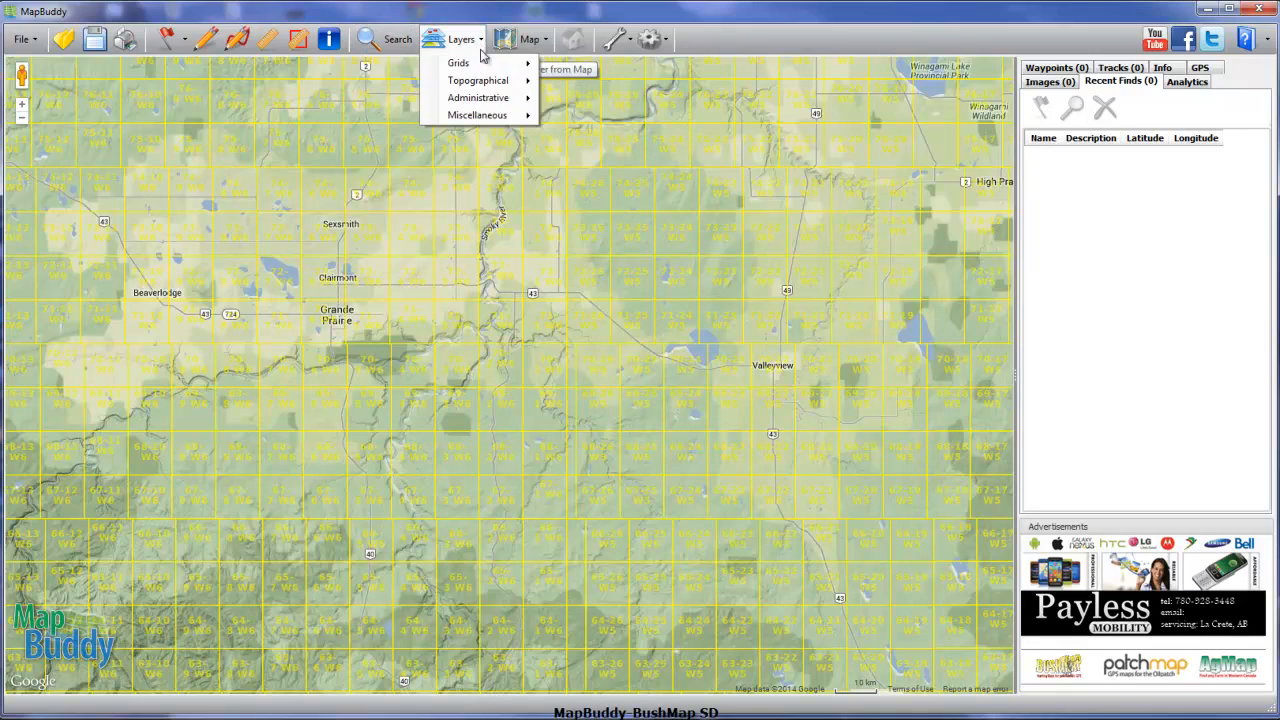
click(563, 66)
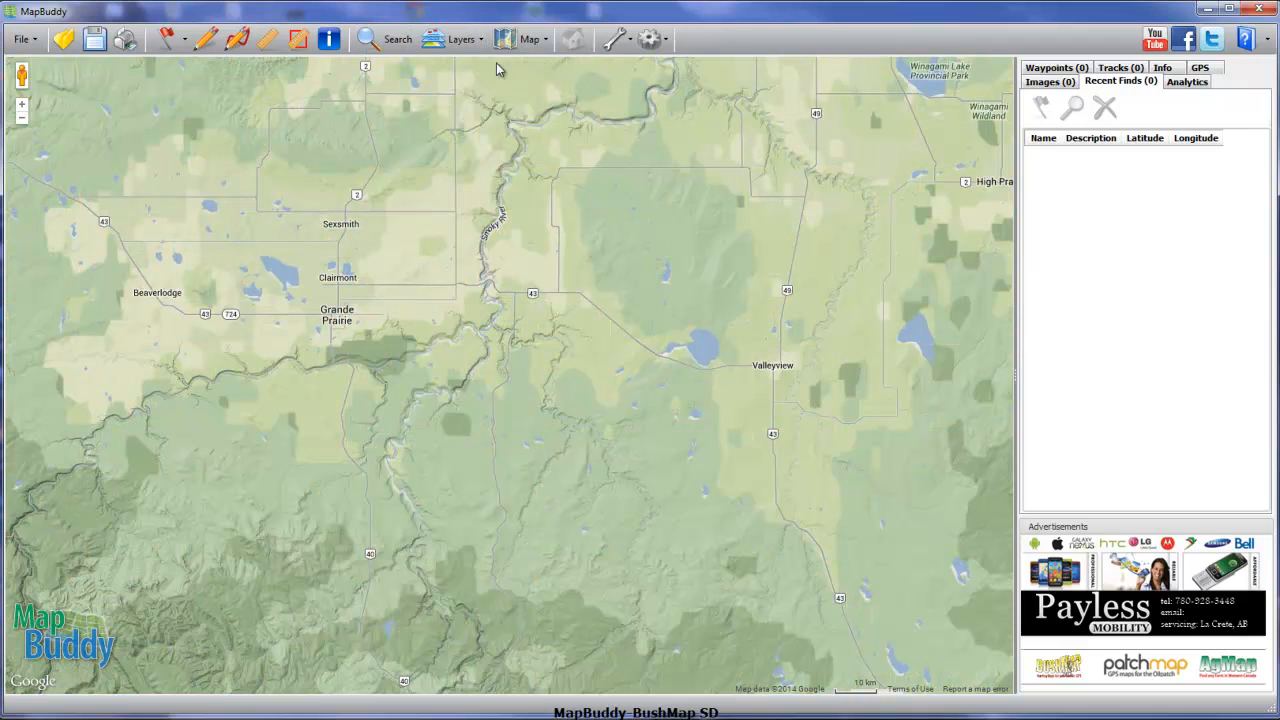
Step: Search the Parks layer for ANDERSON BAY PARK
click(394, 39)
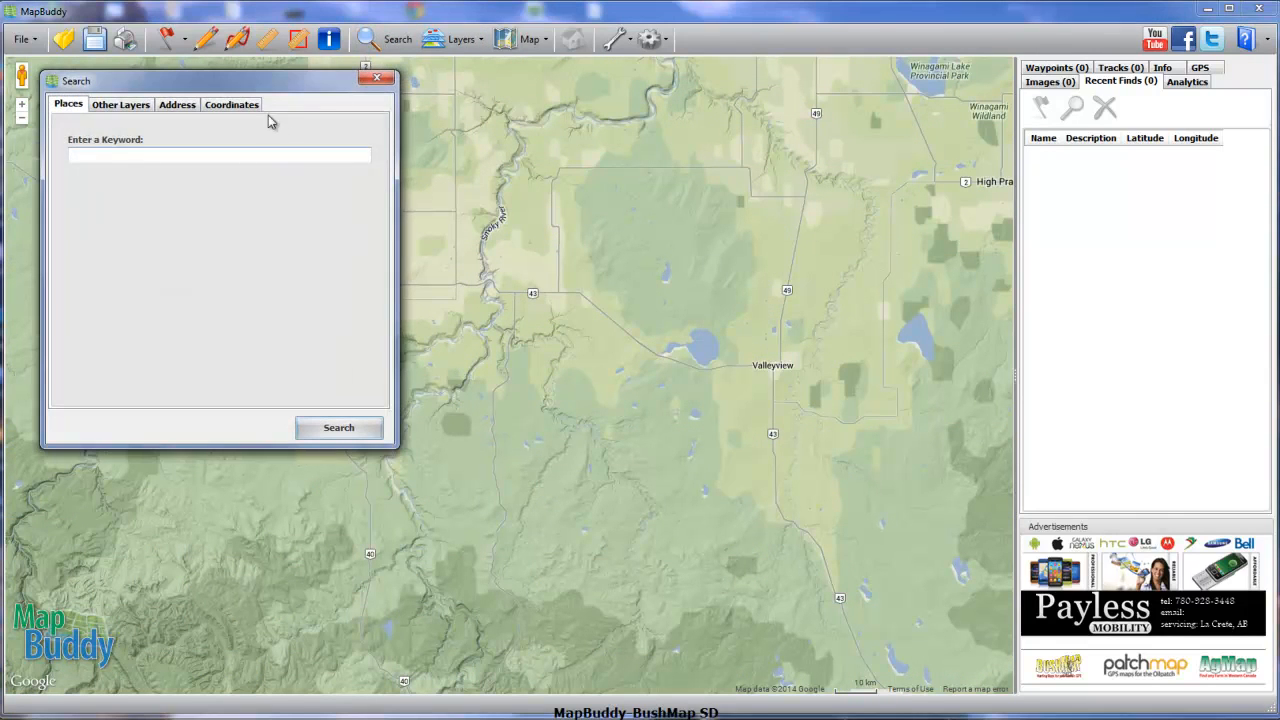
drag(265, 95, 392, 195)
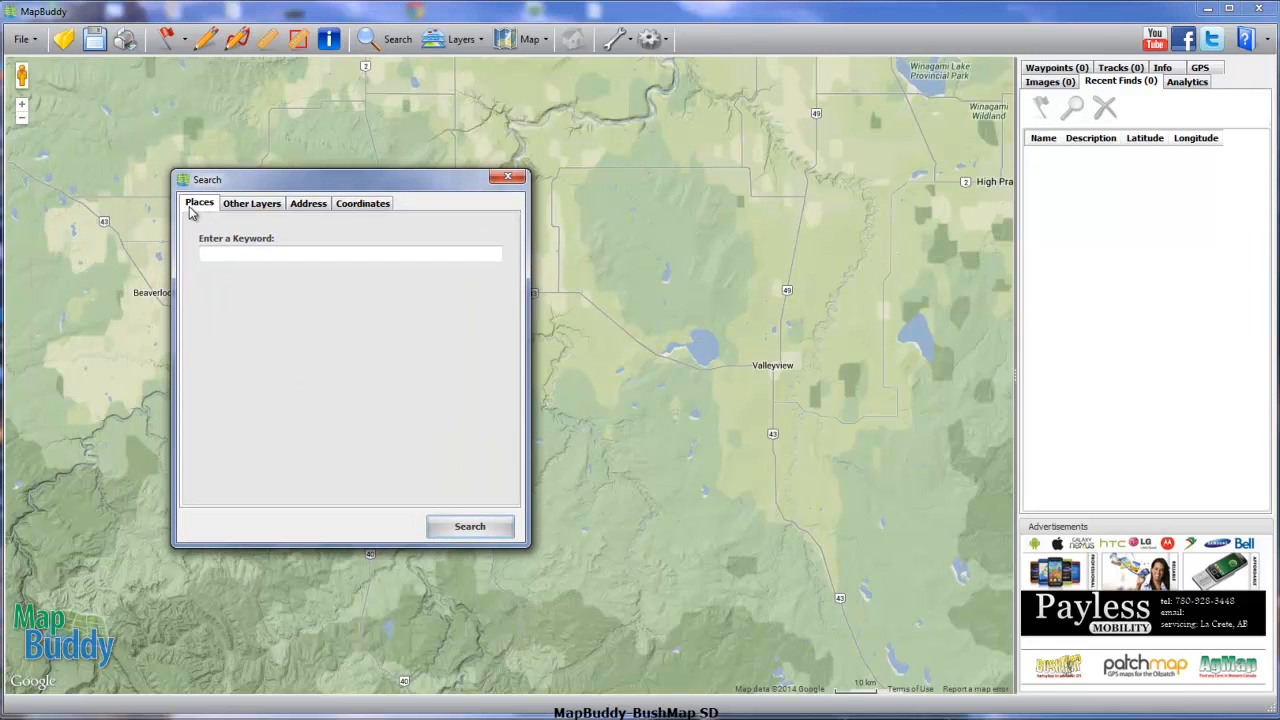
click(251, 205)
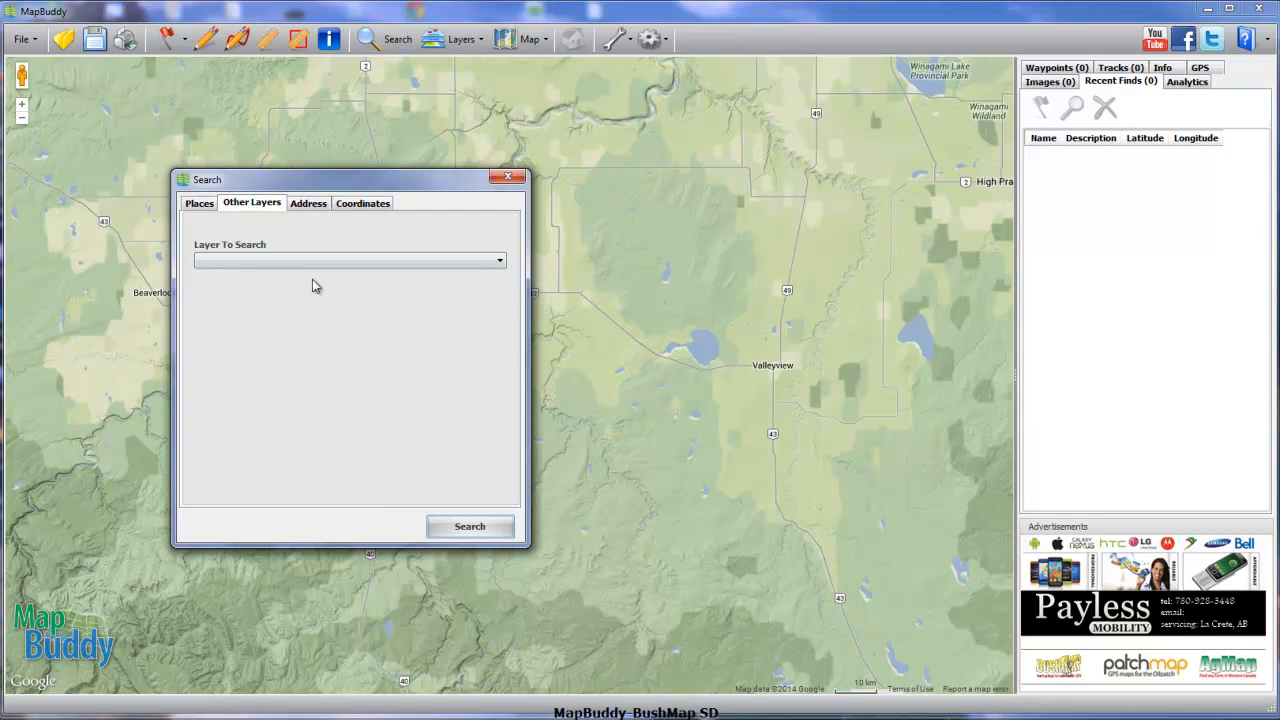
click(502, 261)
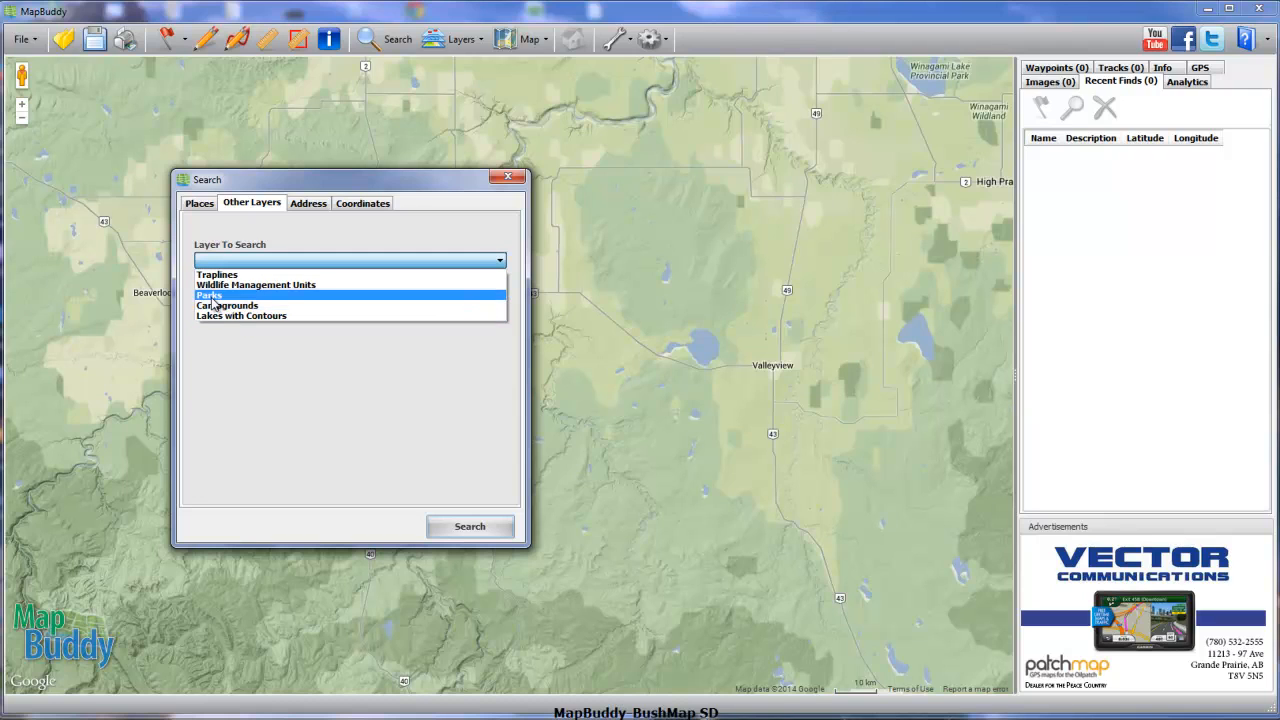
click(213, 300)
drag(351, 190, 718, 210)
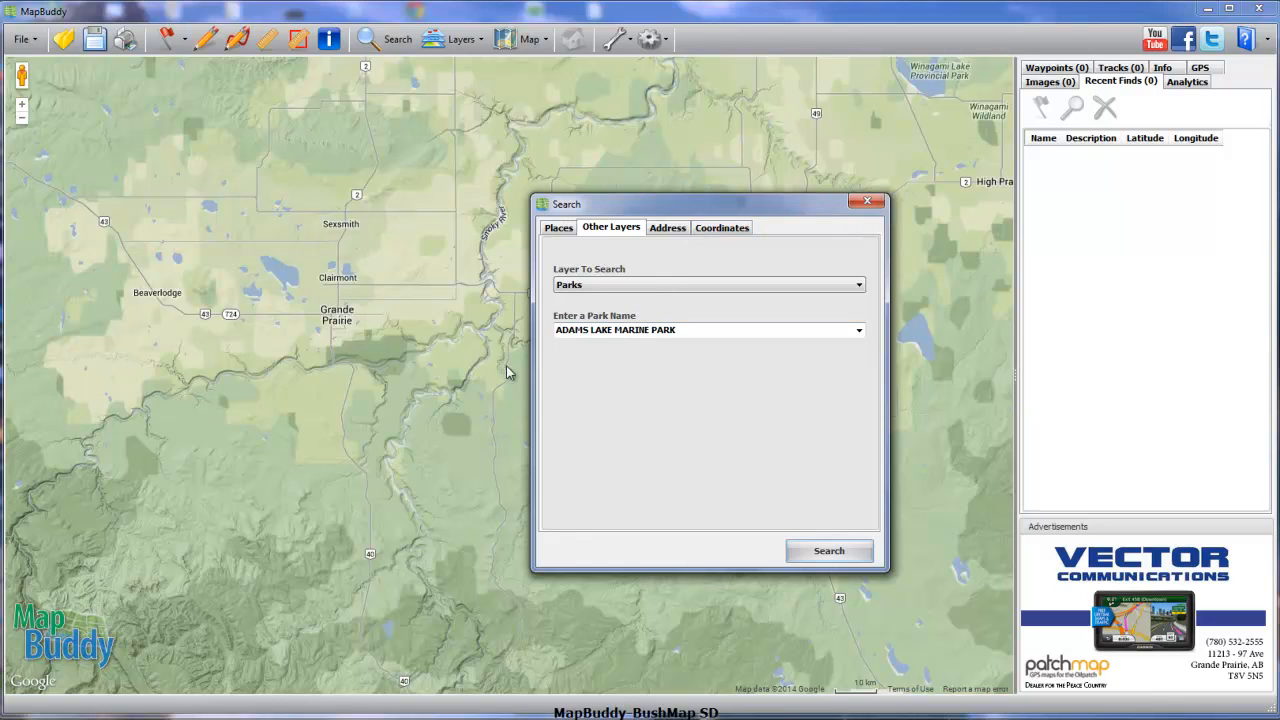
click(858, 331)
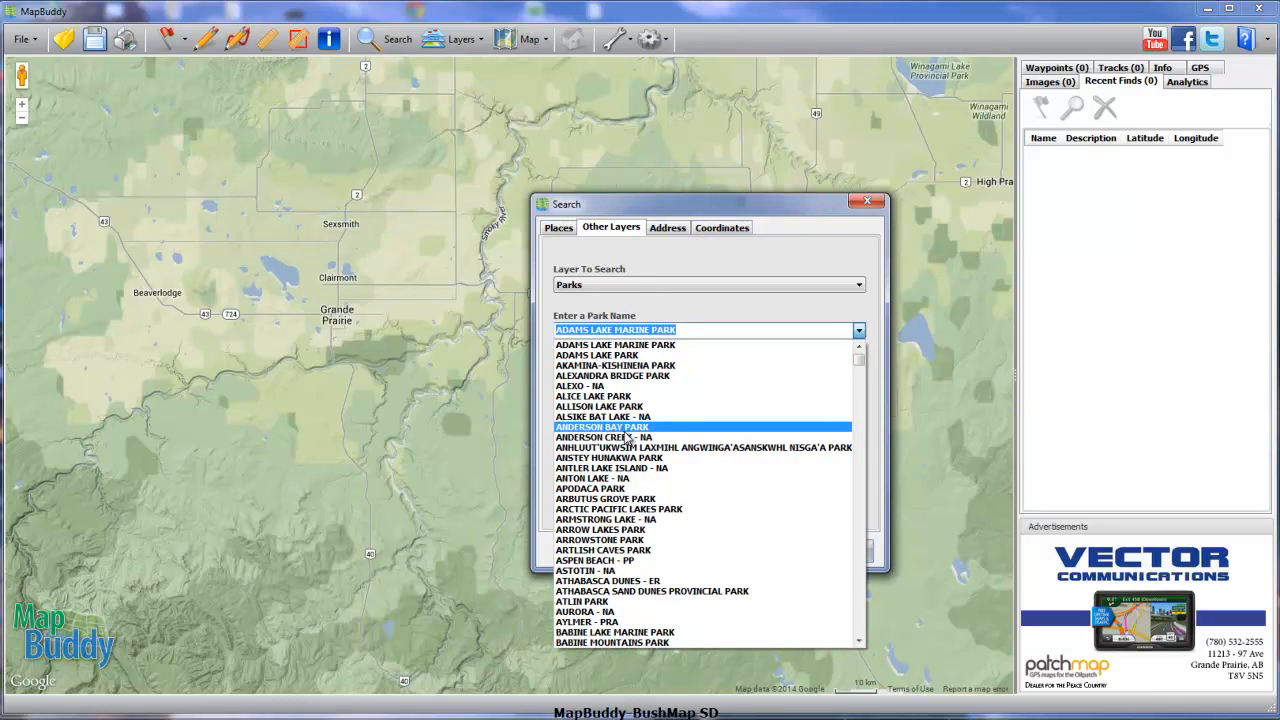
click(605, 428)
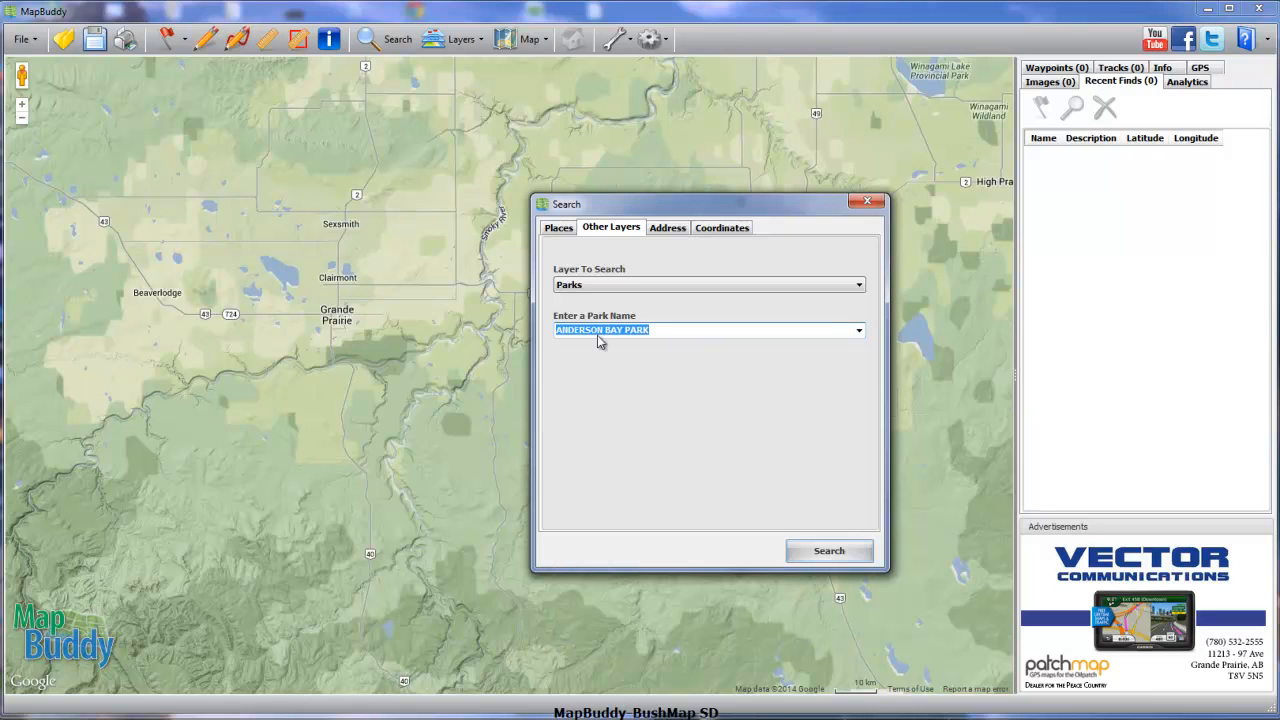
click(829, 551)
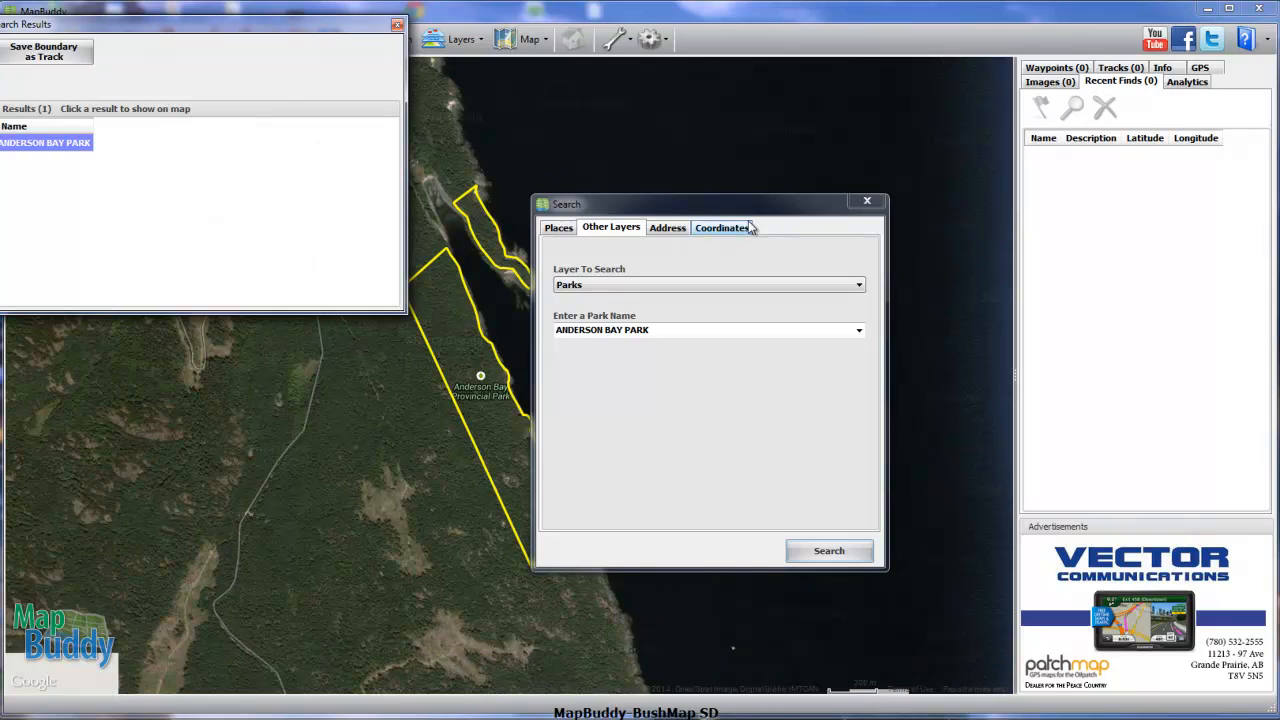
Step: Move the search windows clear of the map to view the park's boundary, and close the search results
drag(750, 203, 952, 198)
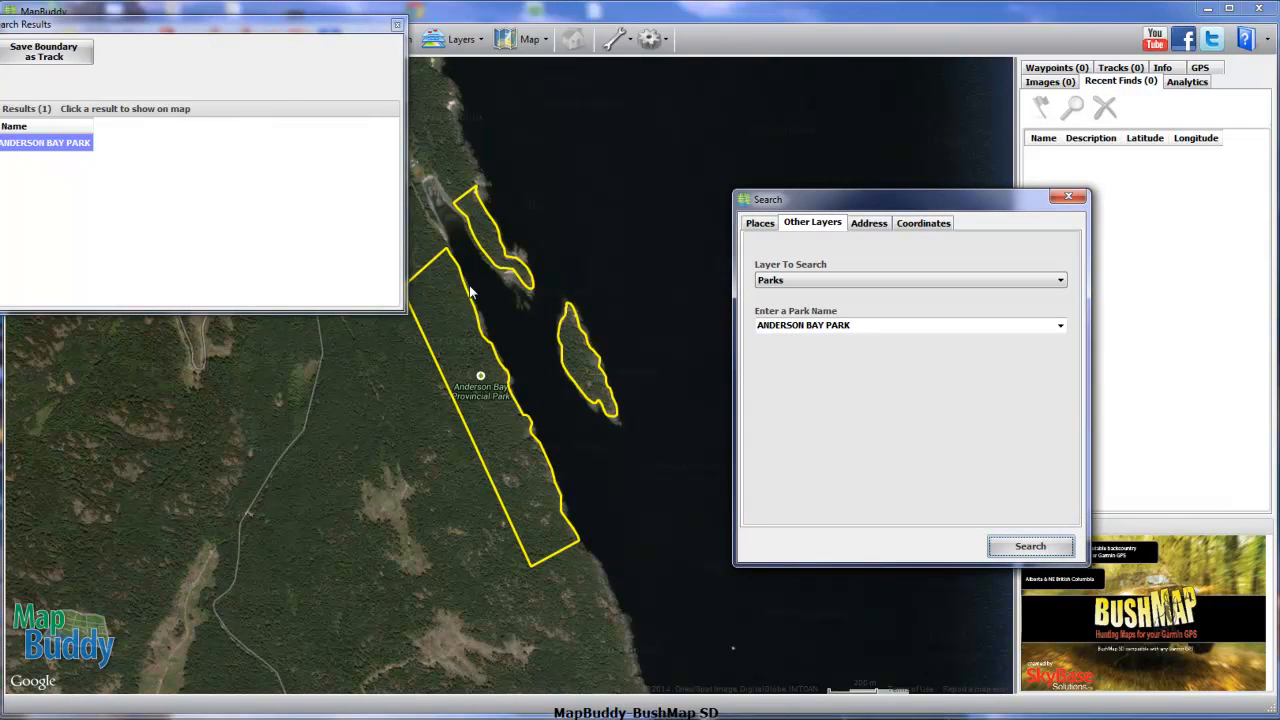
drag(300, 31, 319, 372)
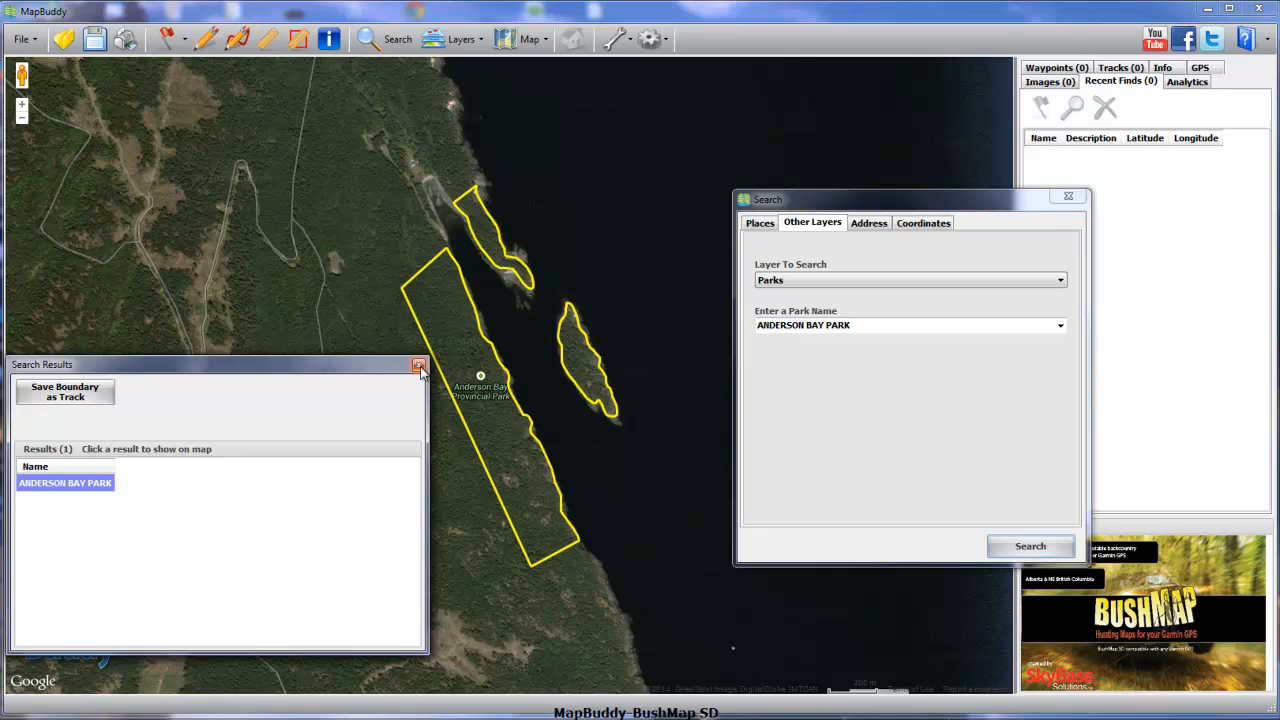
mouse_move(357, 371)
mouse_down()
mouse_move(385, 382)
mouse_move(375, 373)
mouse_up()
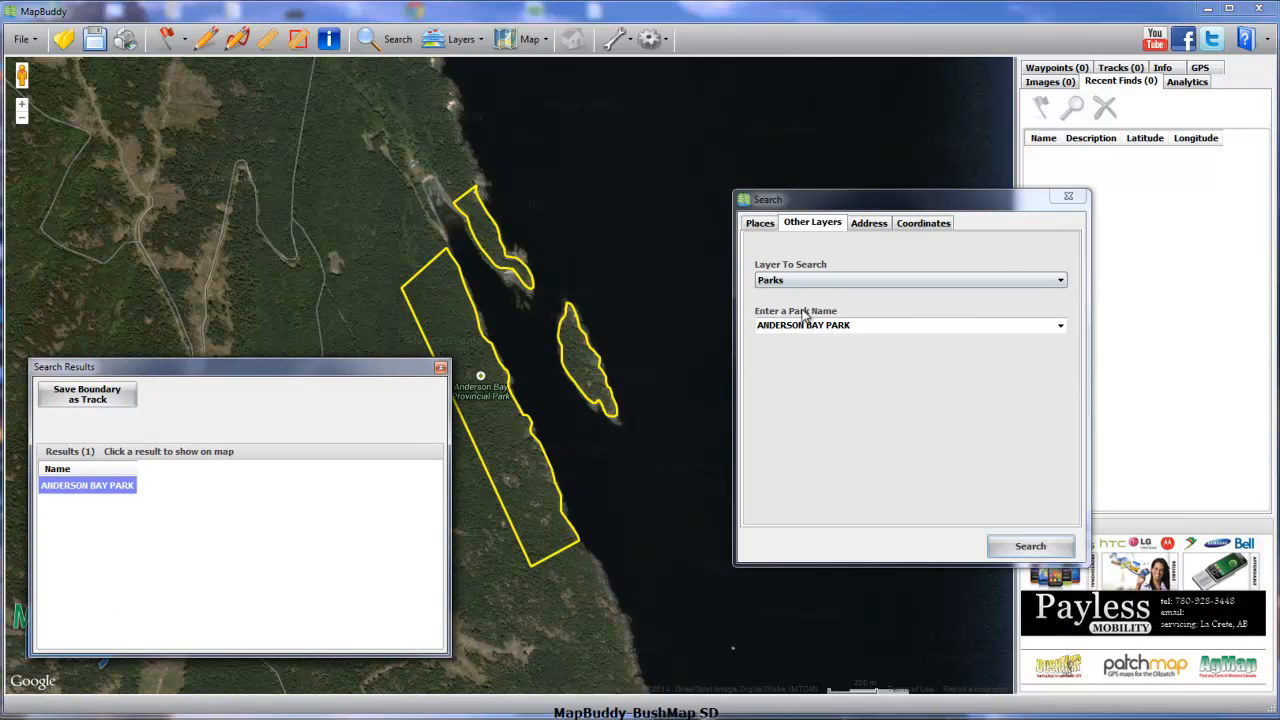
click(441, 367)
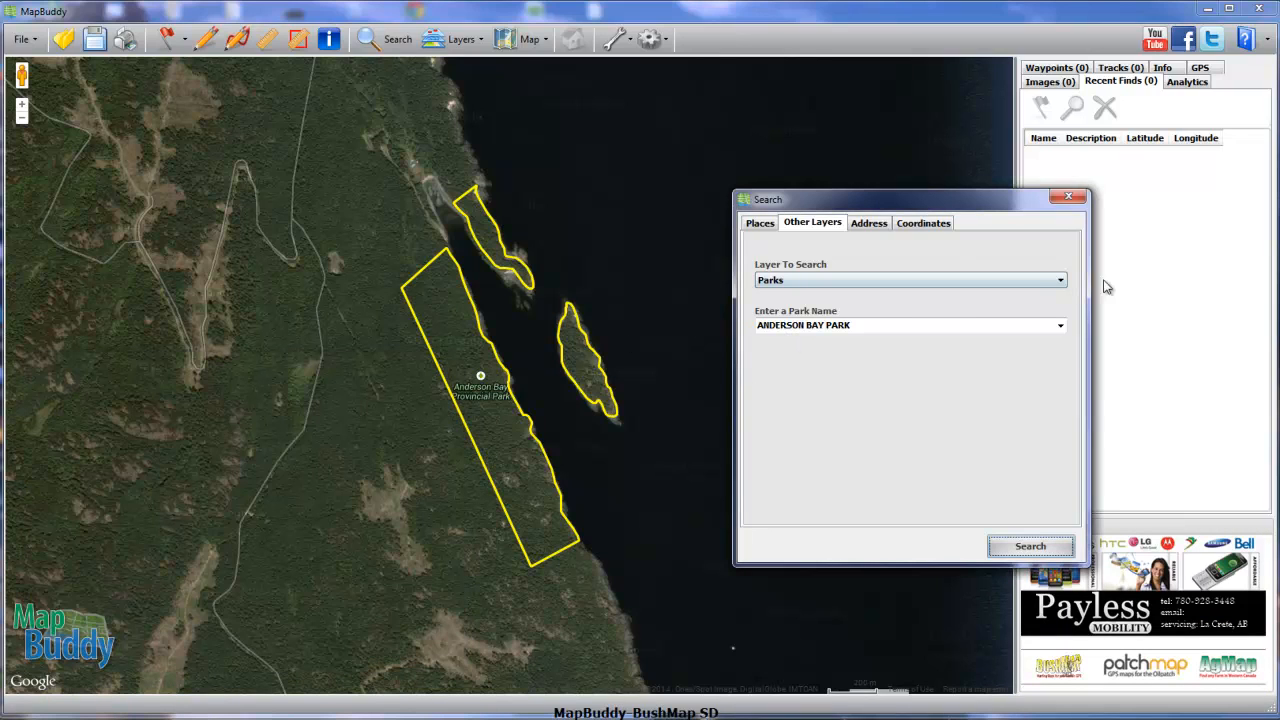
Step: Search the Lakes with Contours layer for STURGEON LAKE
click(1060, 284)
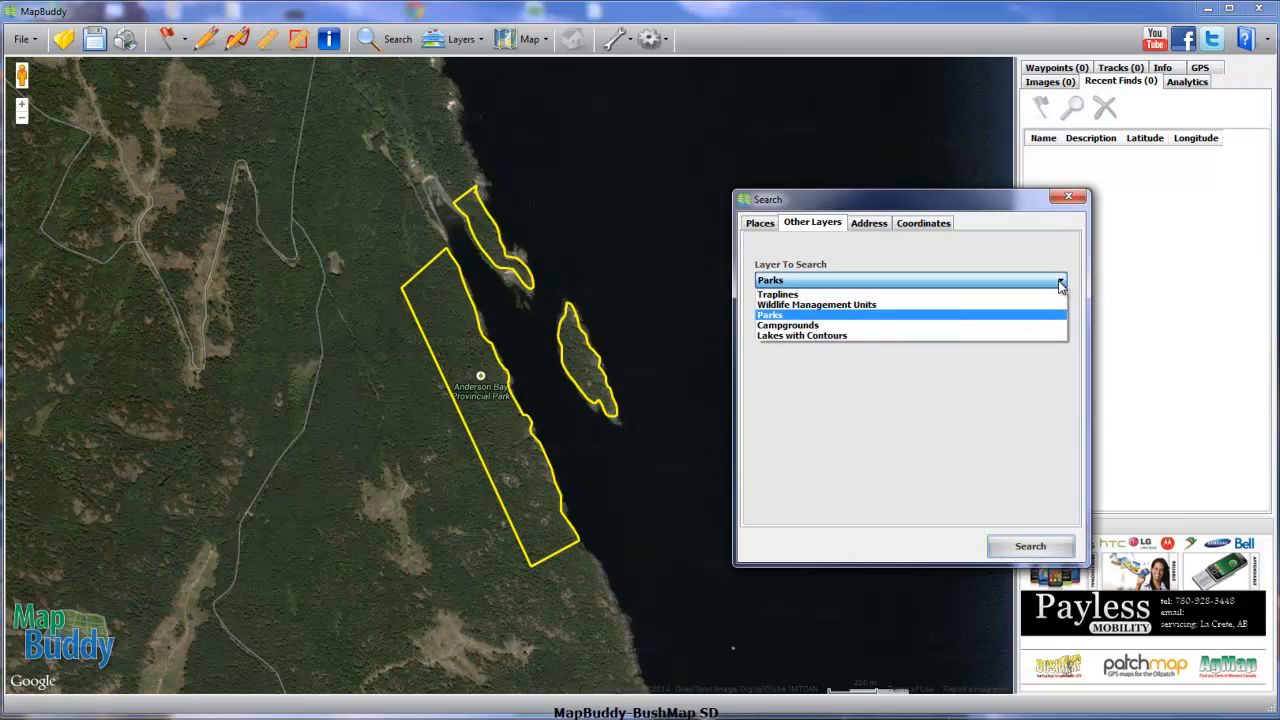
click(840, 336)
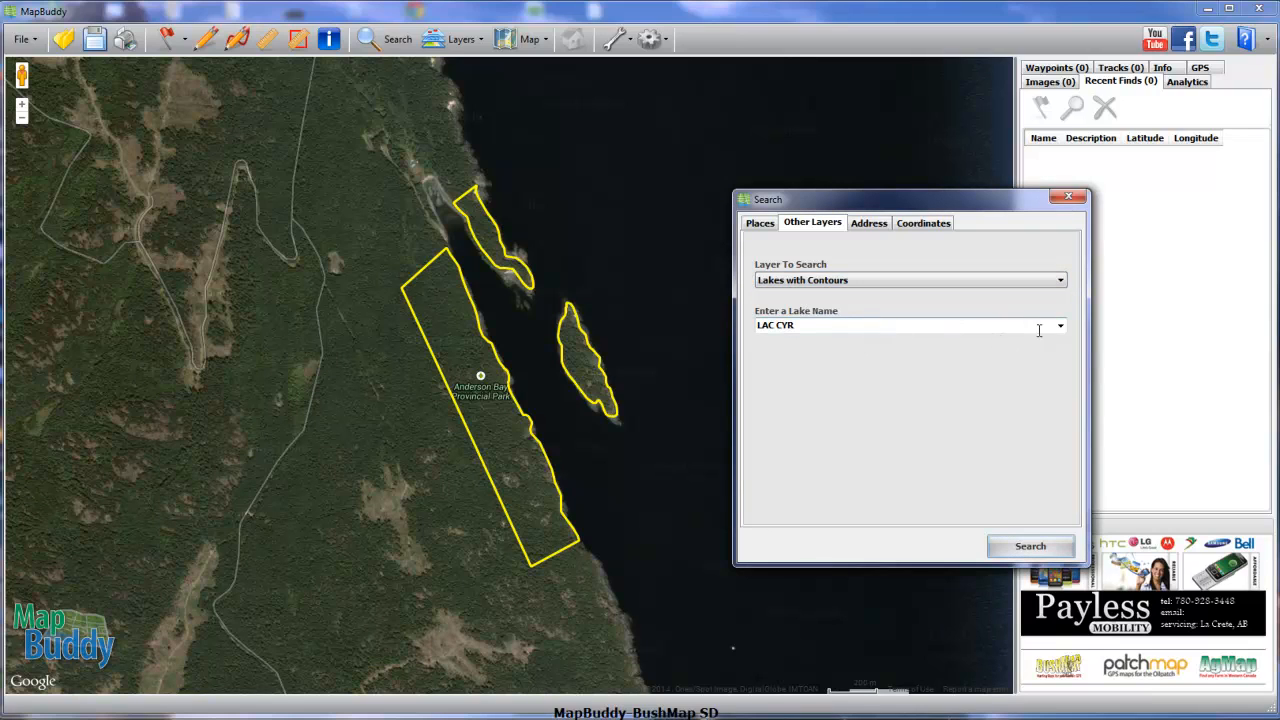
click(950, 320)
text(StAR LAKE)
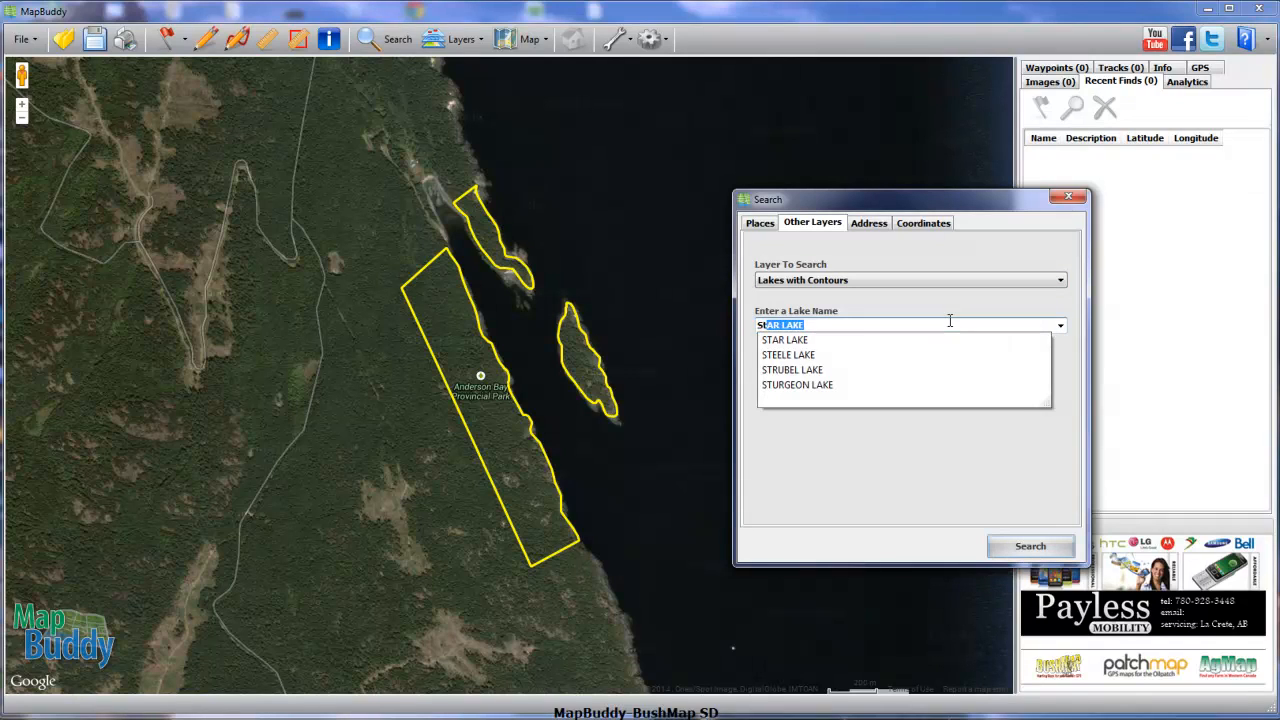
click(800, 386)
click(1040, 548)
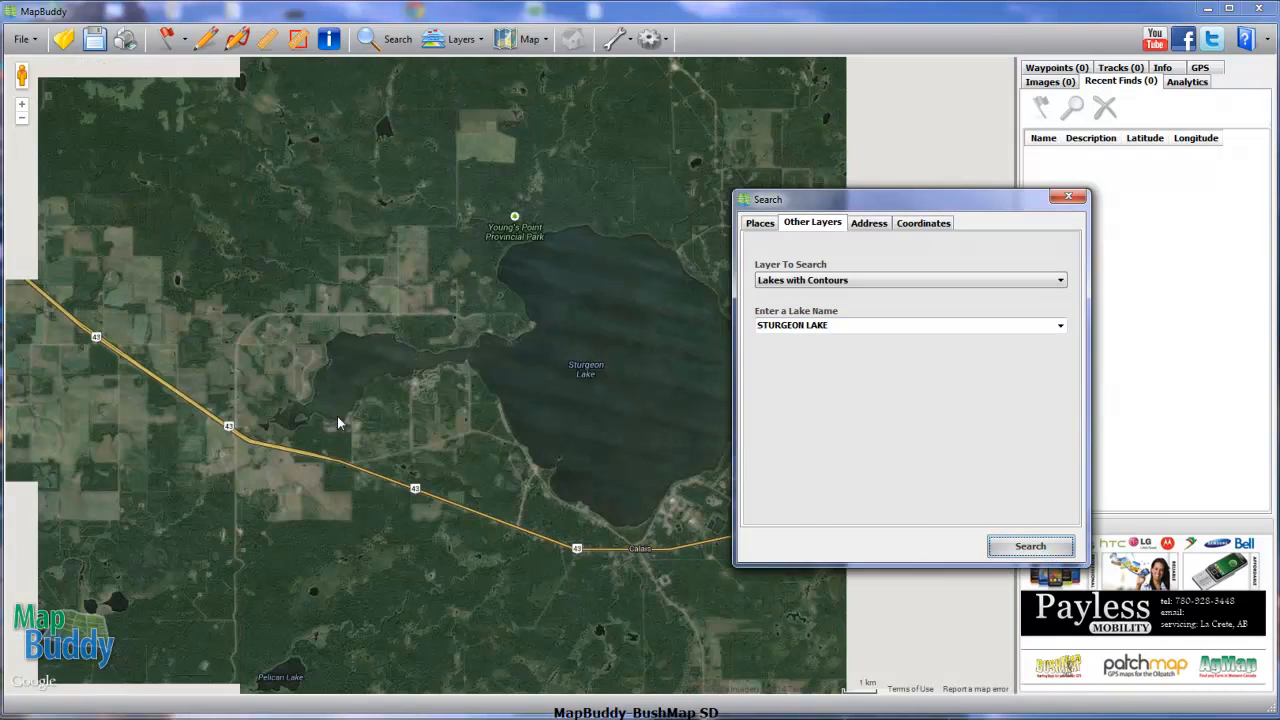
Step: Examine the depth contour lines and their labels across Sturgeon Lake at close range
double_click(375, 430)
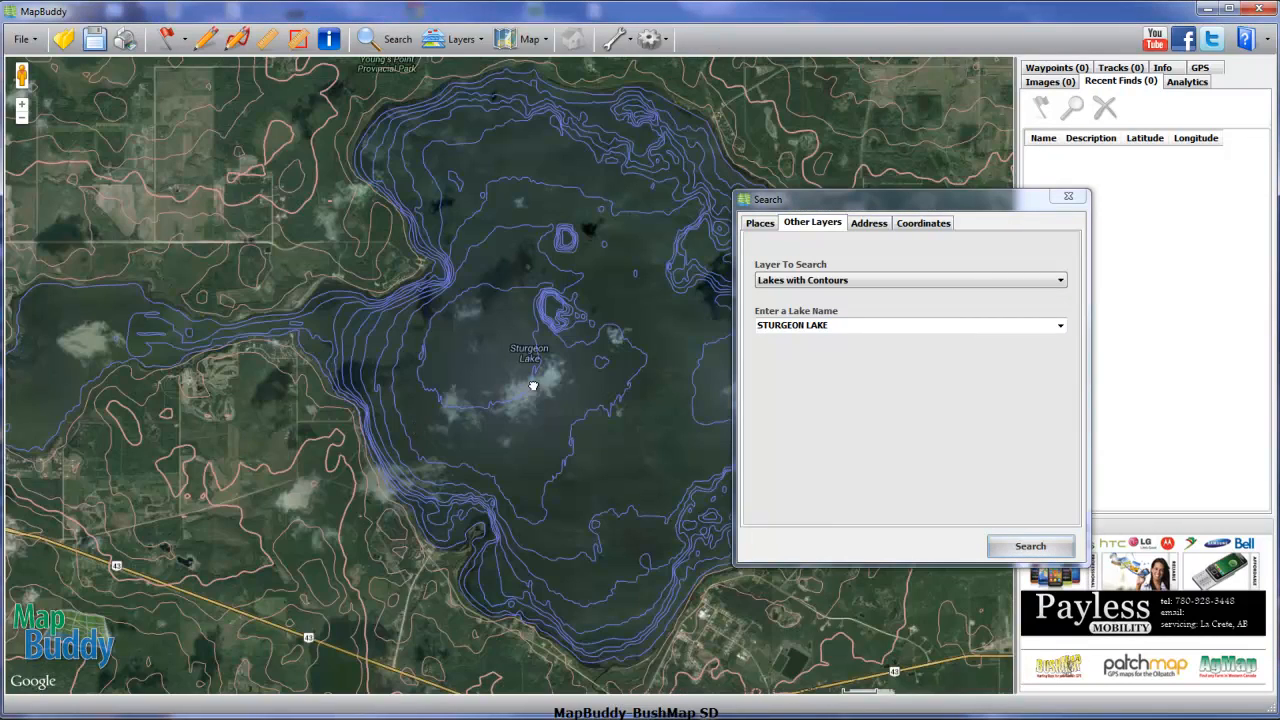
drag(531, 381, 391, 408)
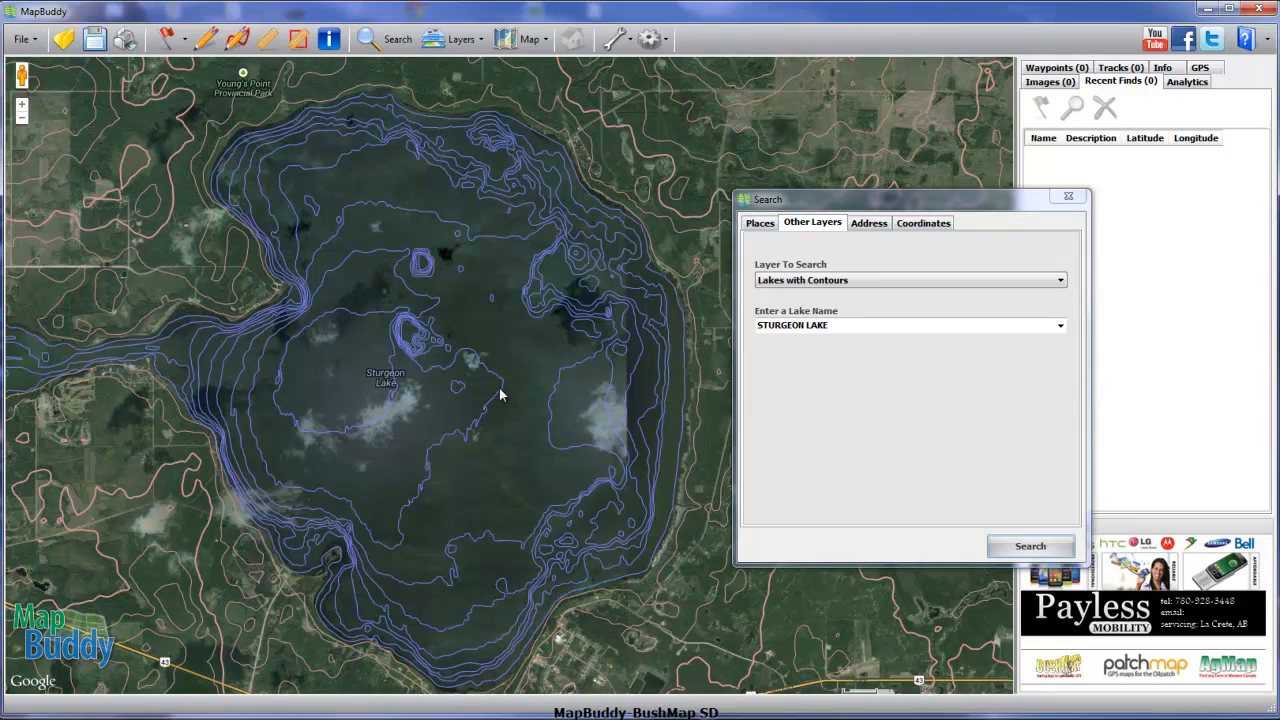
drag(501, 388, 501, 395)
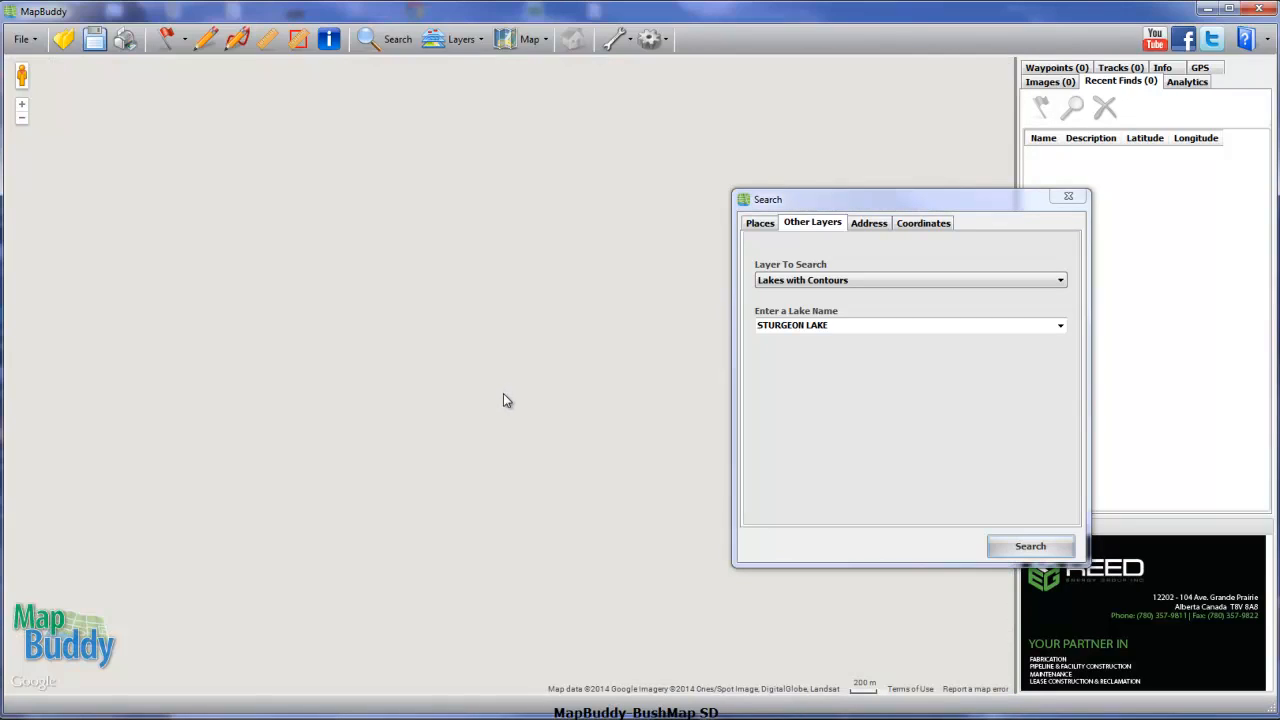
scroll(508, 397, up, 1)
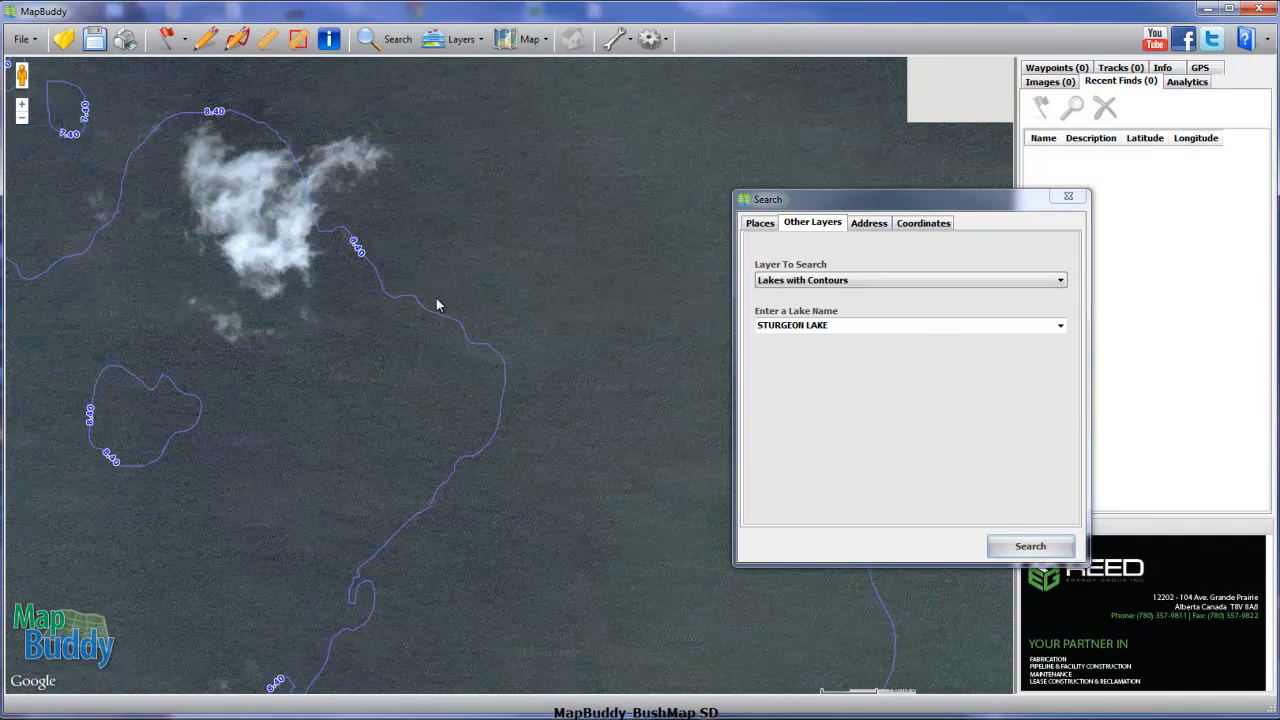
drag(437, 303, 137, 597)
drag(531, 426, 355, 453)
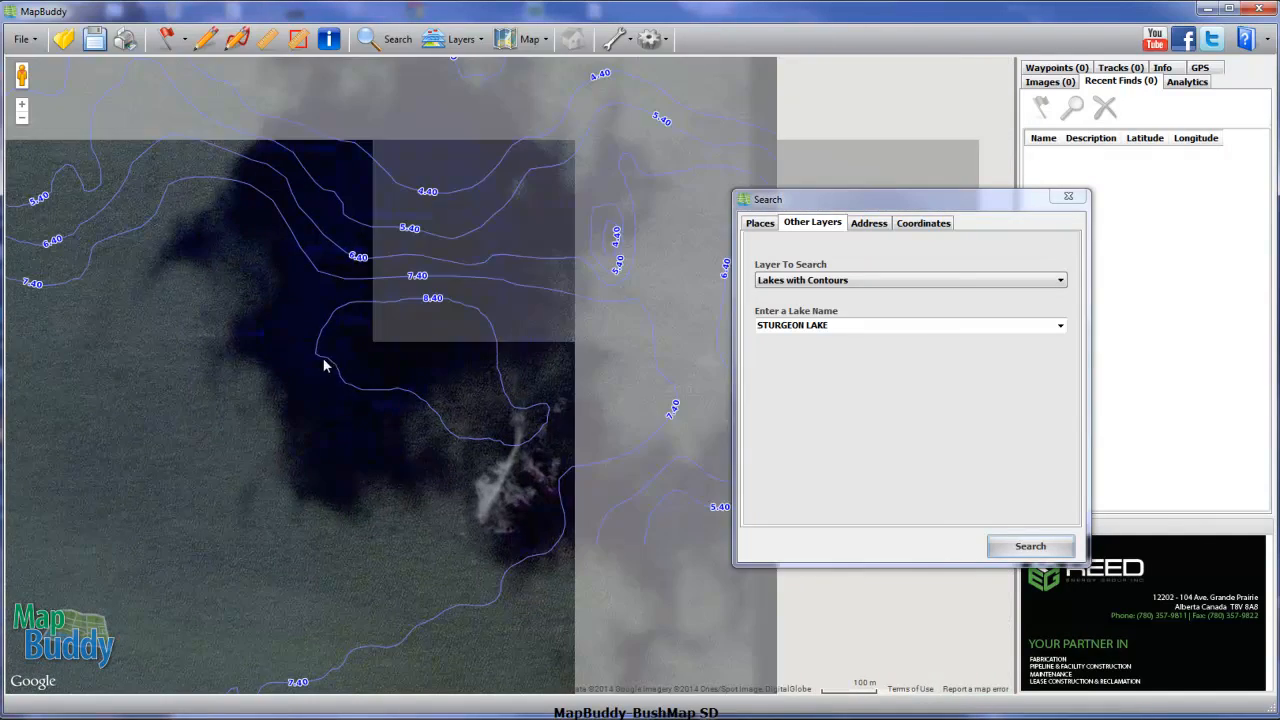
drag(349, 320, 286, 463)
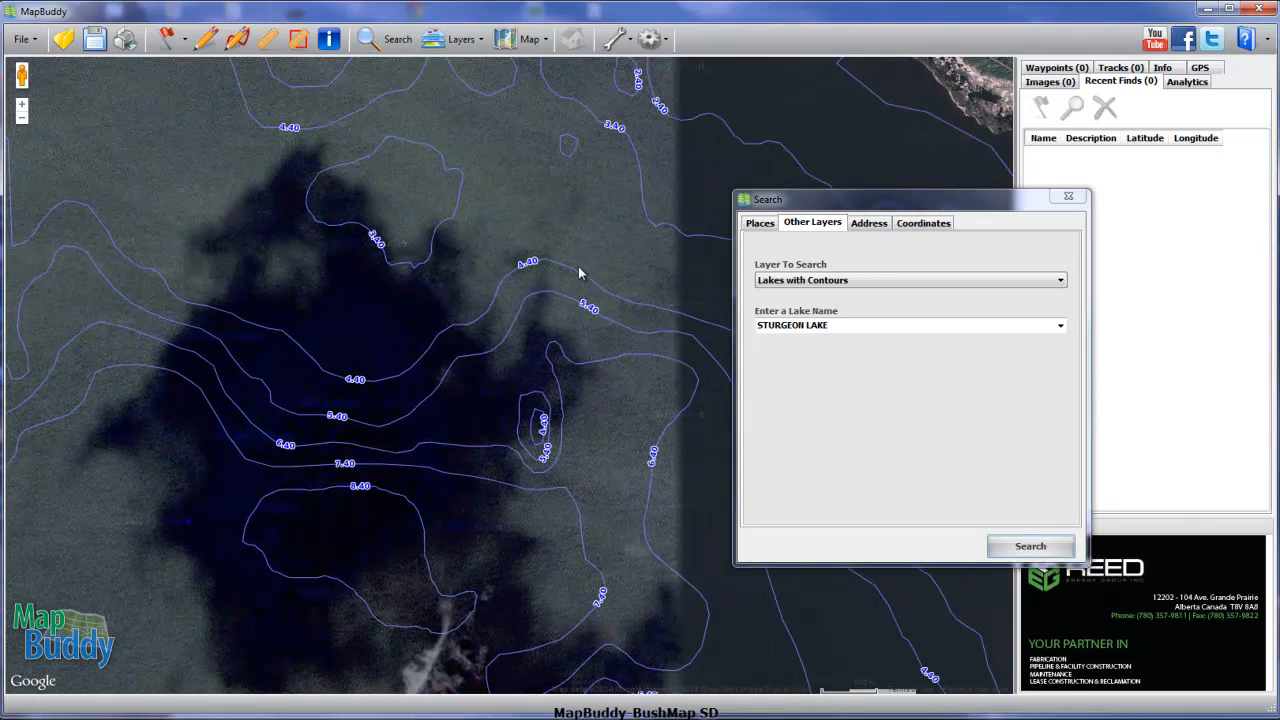
Step: Follow the depth contours from the middle of Sturgeon Lake to its shoreline and the land contours beyond
drag(491, 463, 394, 506)
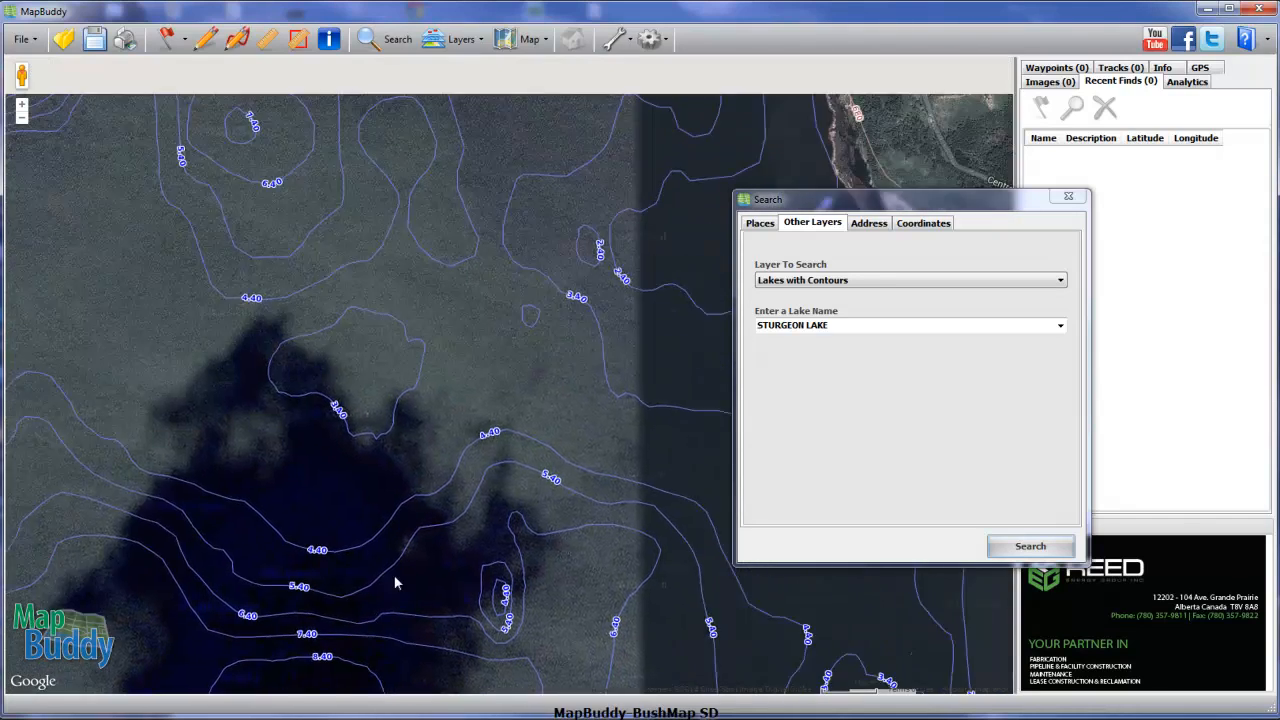
drag(329, 457, 487, 541)
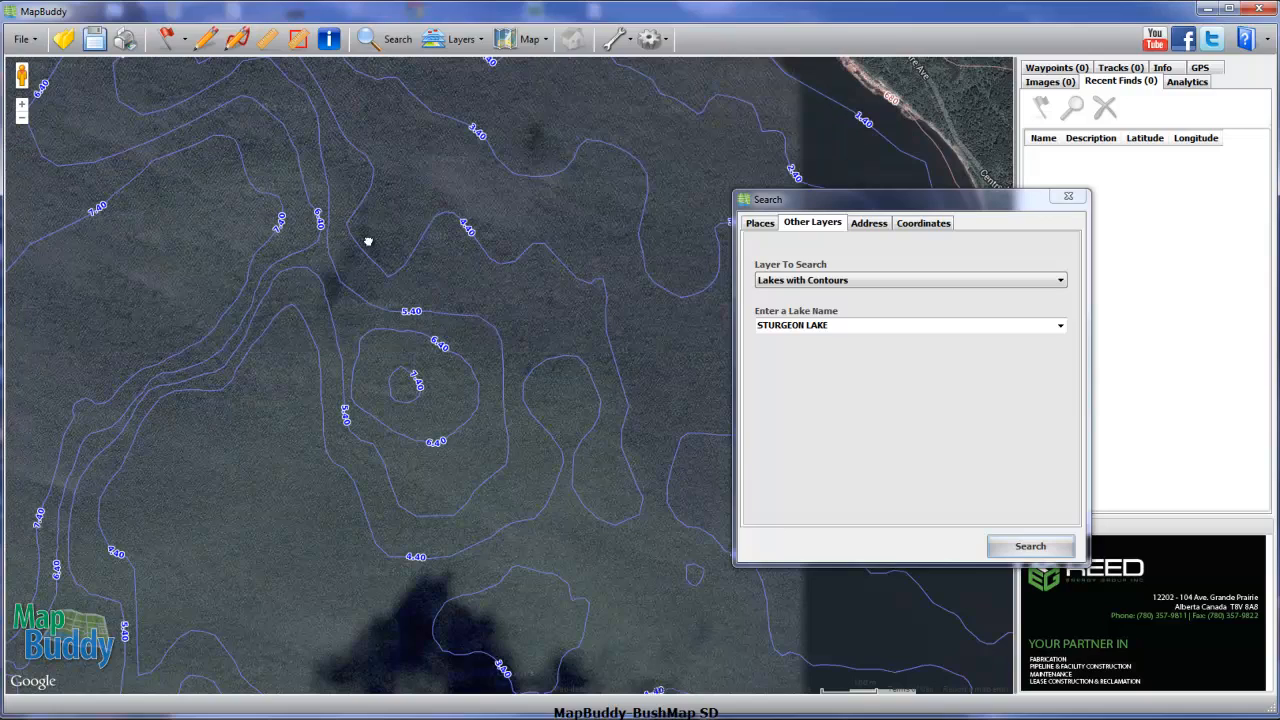
drag(536, 230, 219, 410)
drag(485, 240, 336, 430)
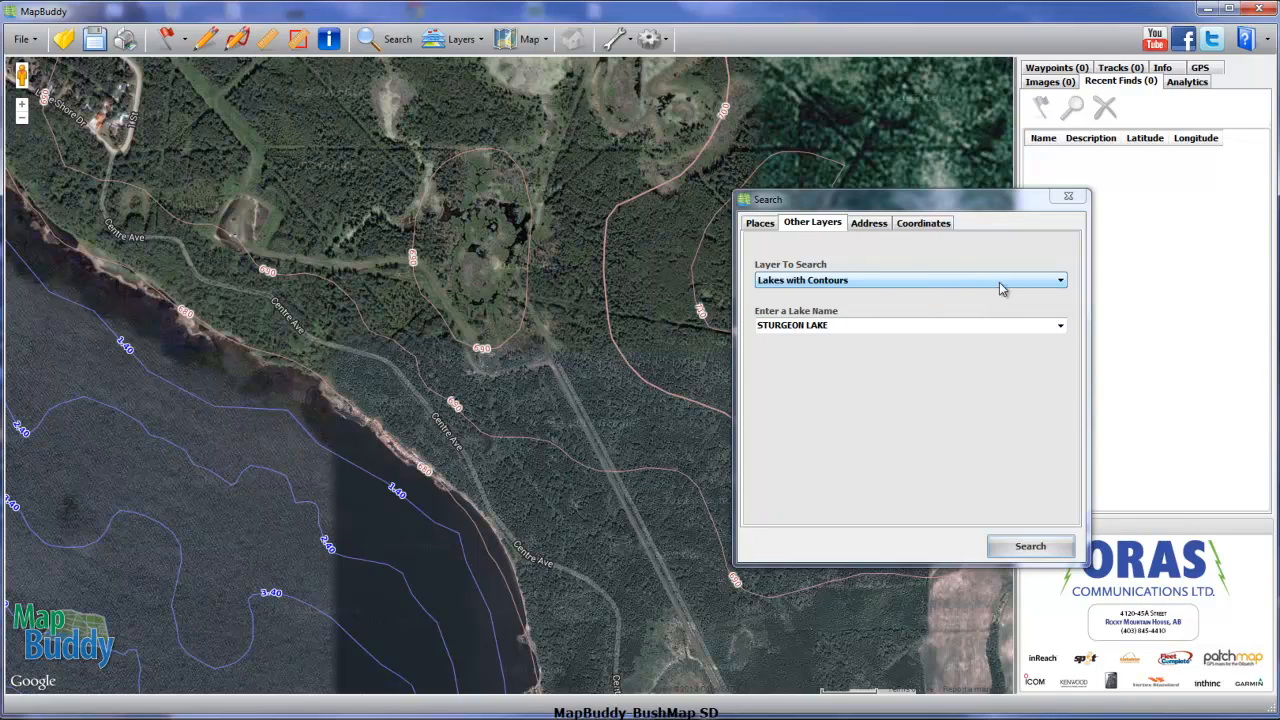
Step: Search the Traplines layer for trapline number 1457
click(1060, 281)
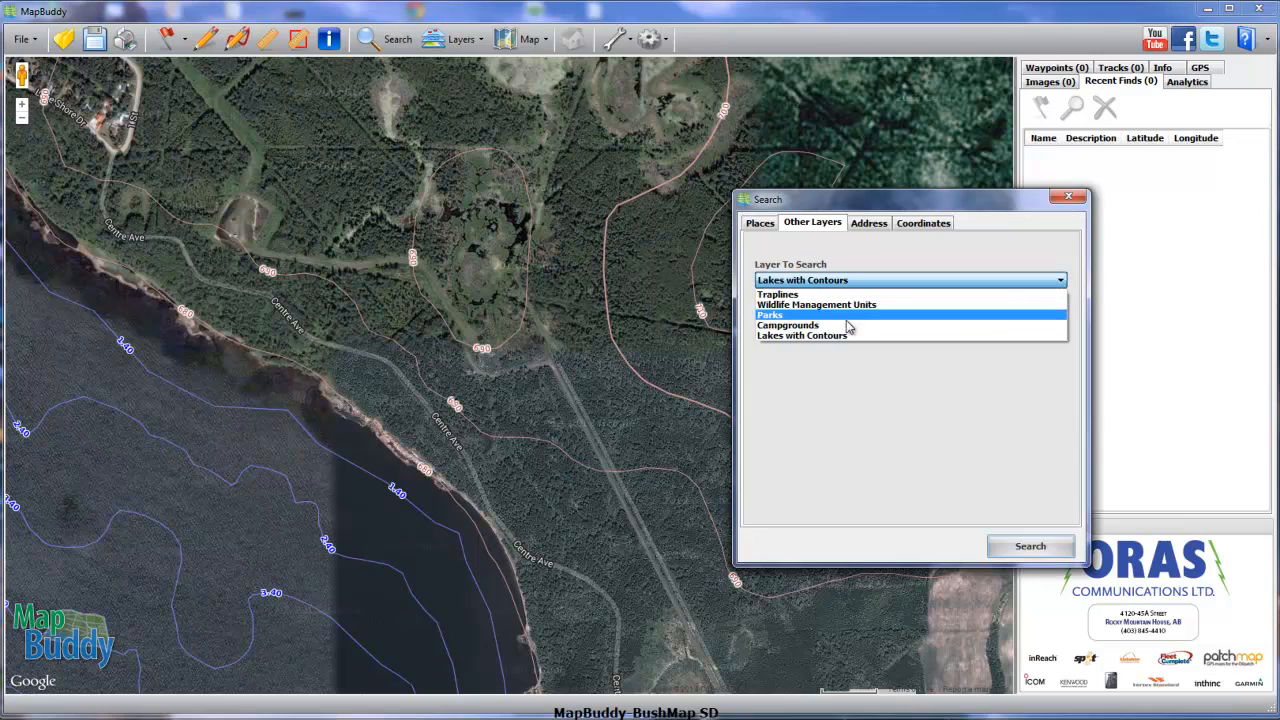
click(775, 295)
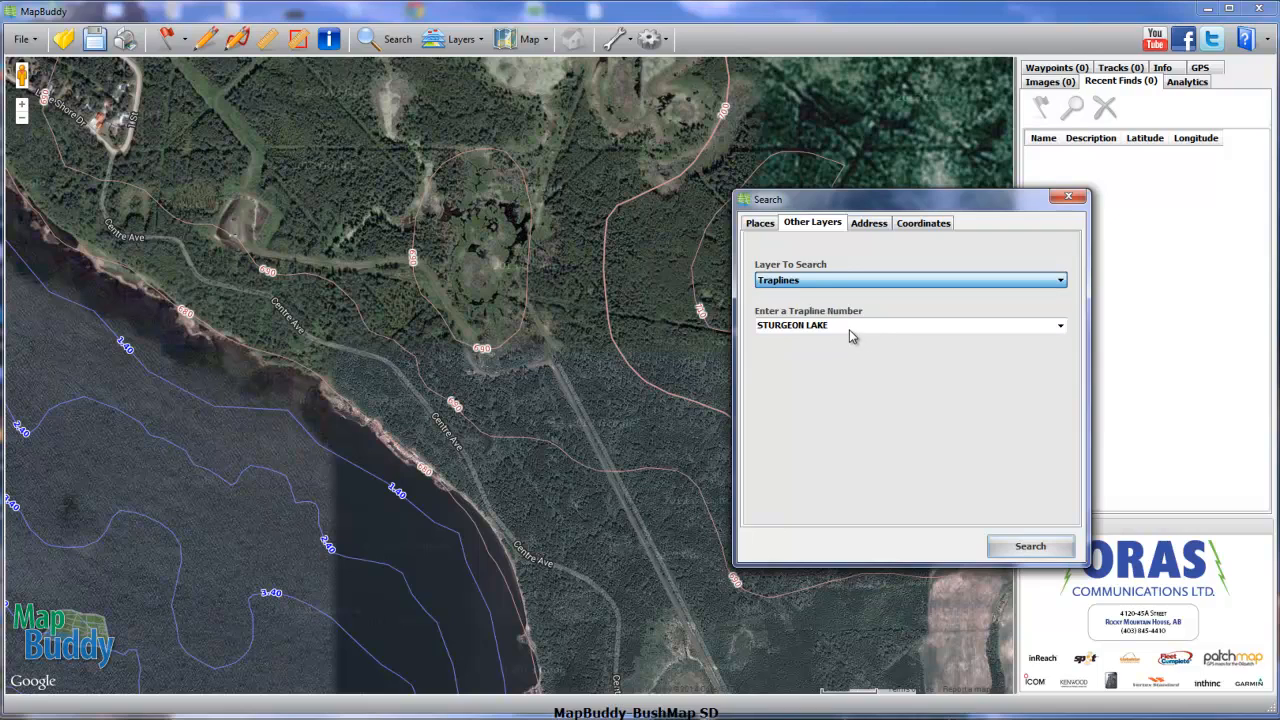
click(930, 325)
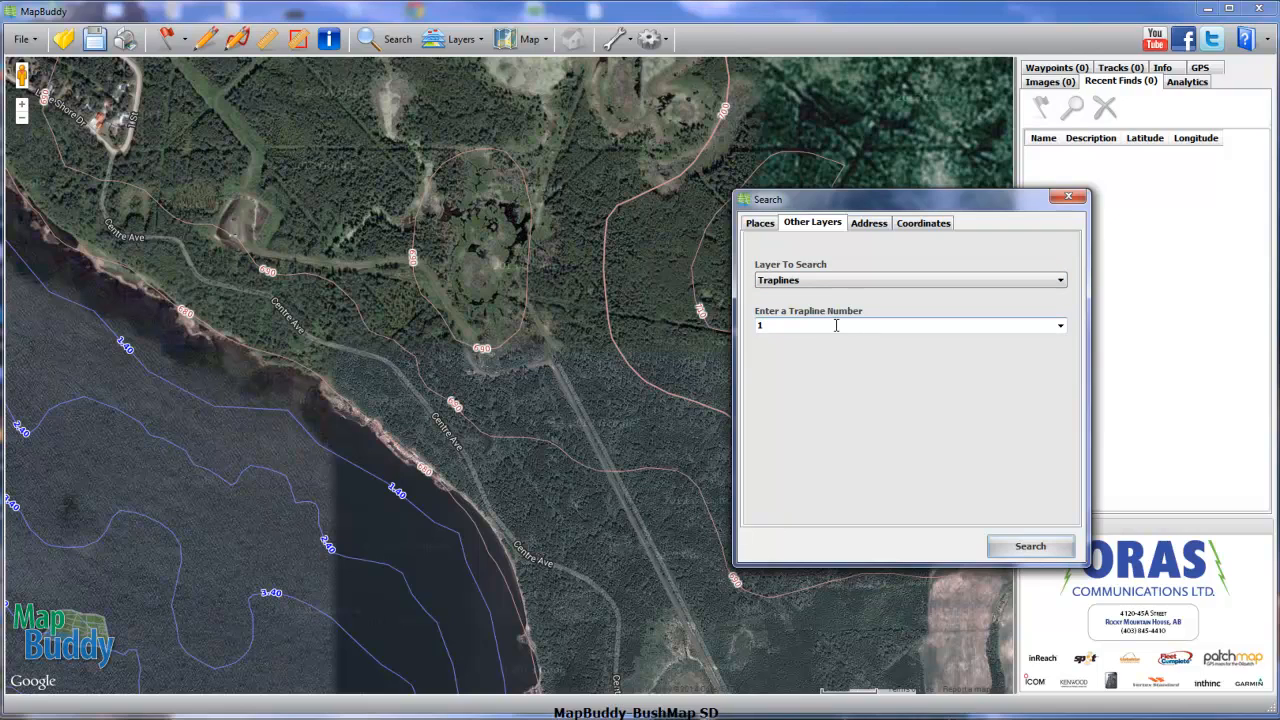
click(836, 325)
text(1)
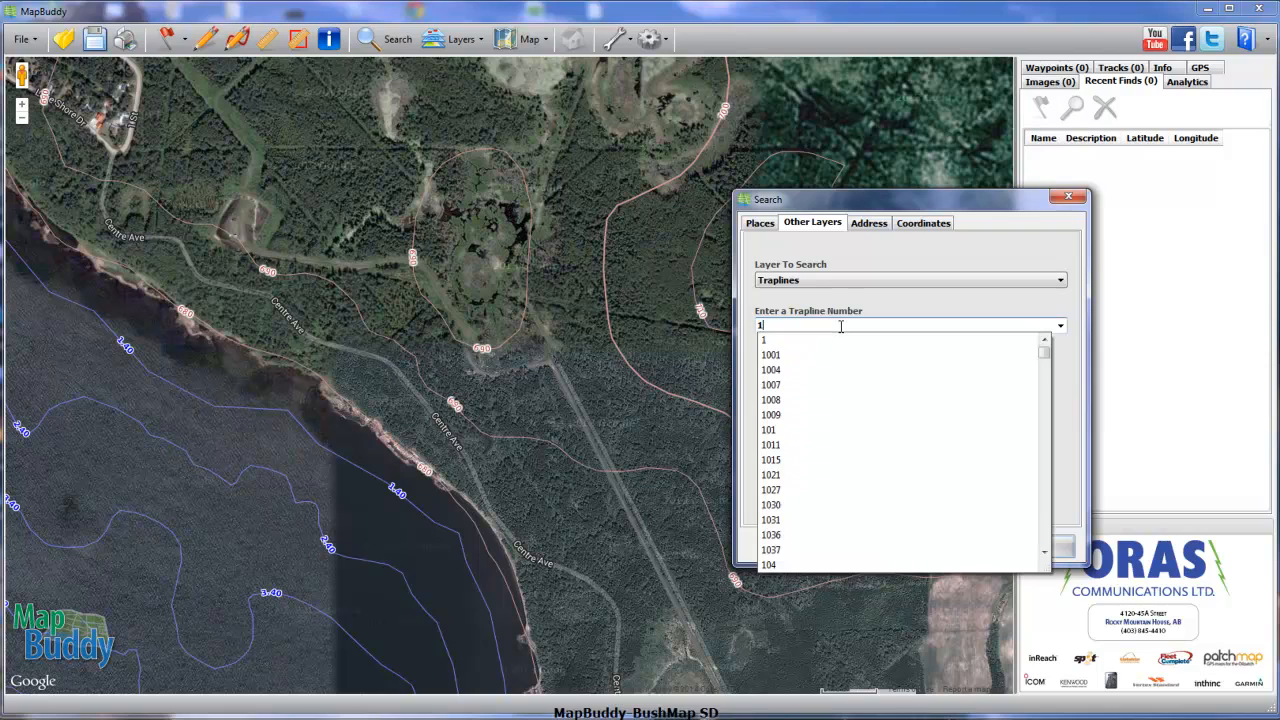
text(4)
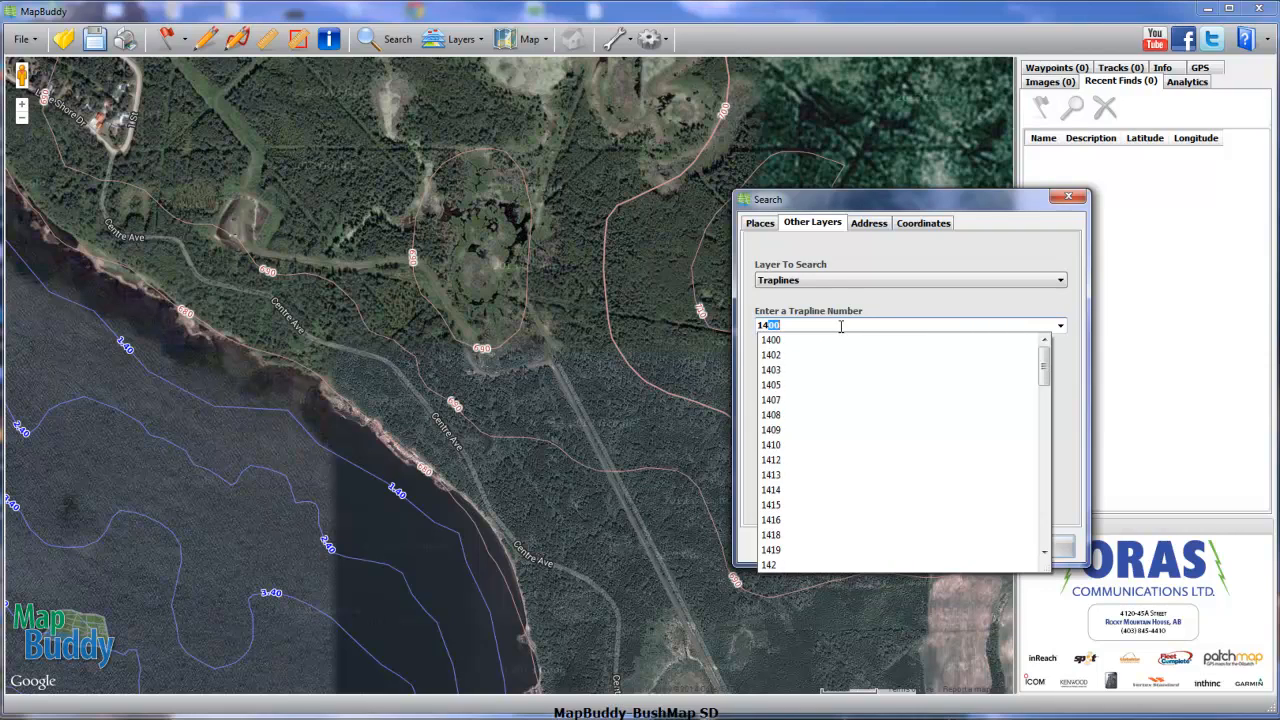
text(51)
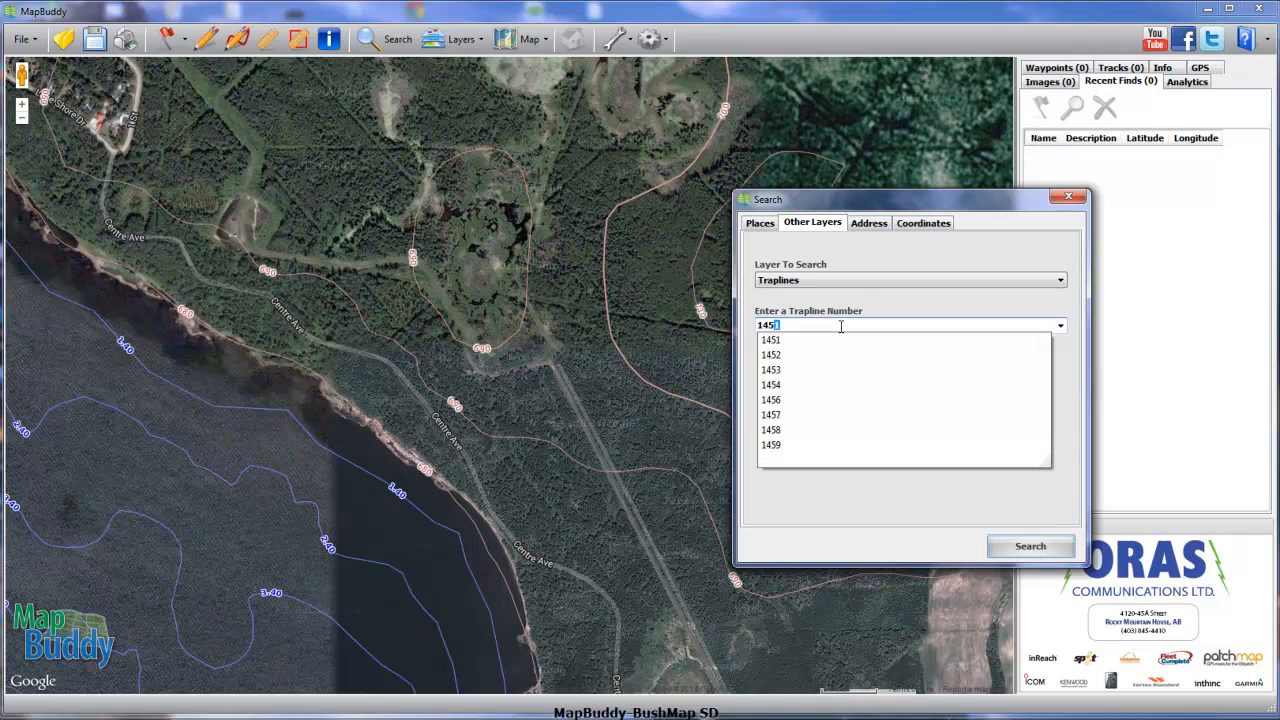
click(780, 417)
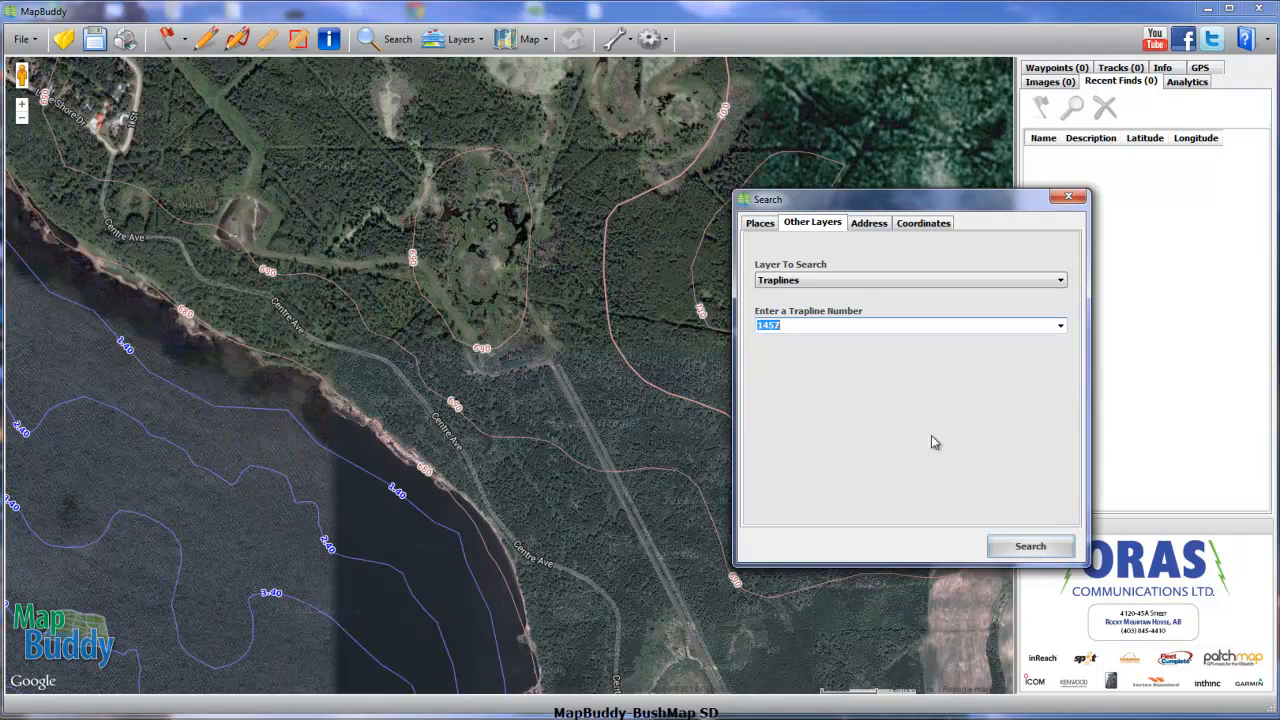
click(1025, 552)
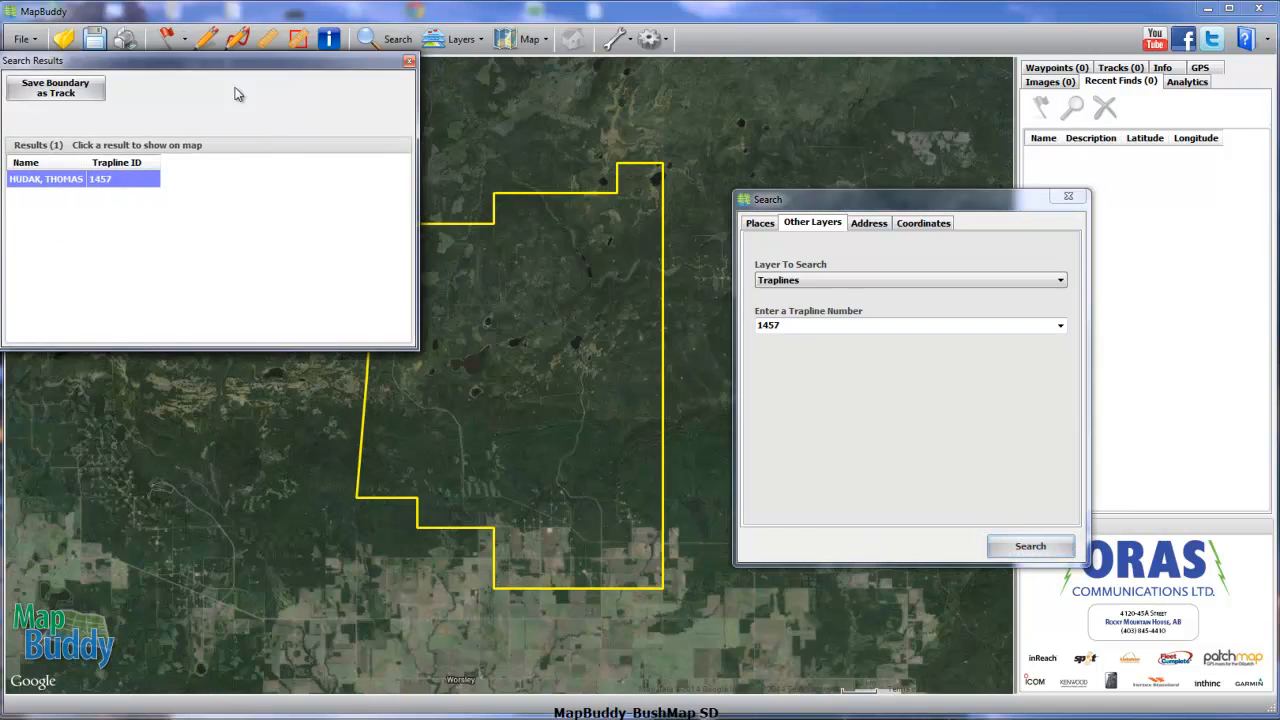
Step: Move the search results clear of the map and view the full outline of trapline 1457
drag(245, 60, 1098, 237)
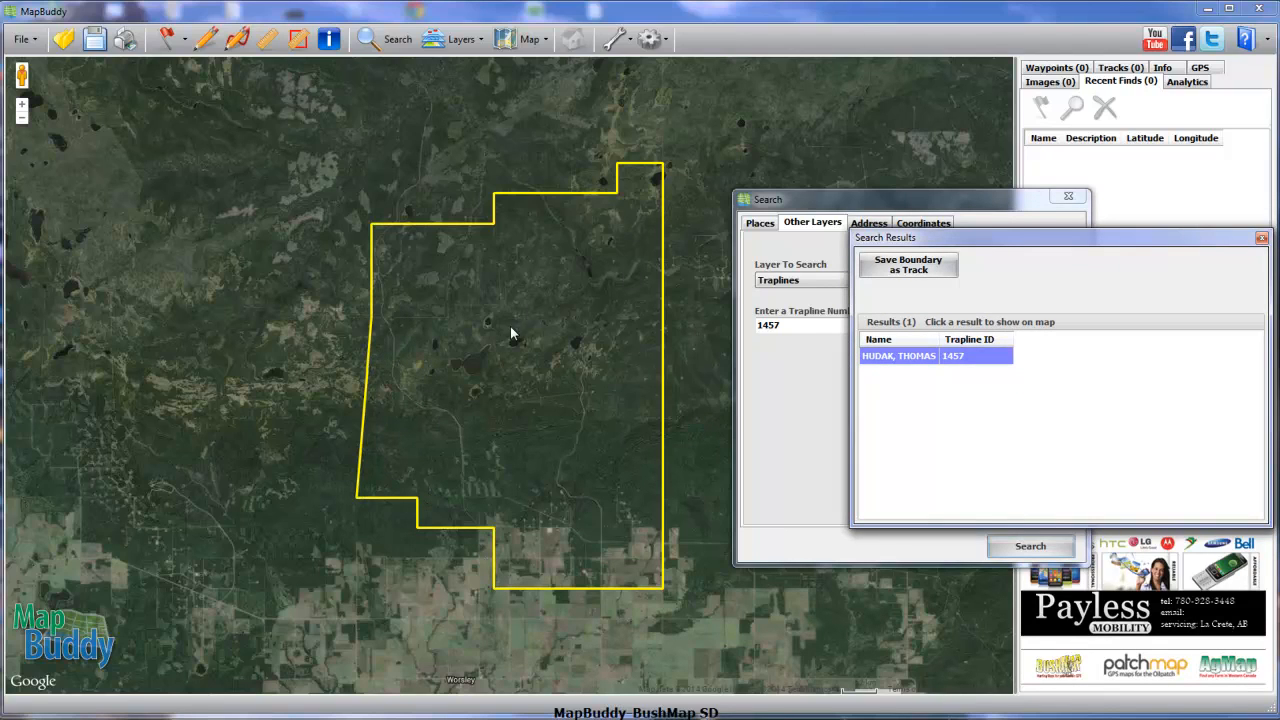
drag(510, 333, 500, 466)
drag(600, 480, 547, 447)
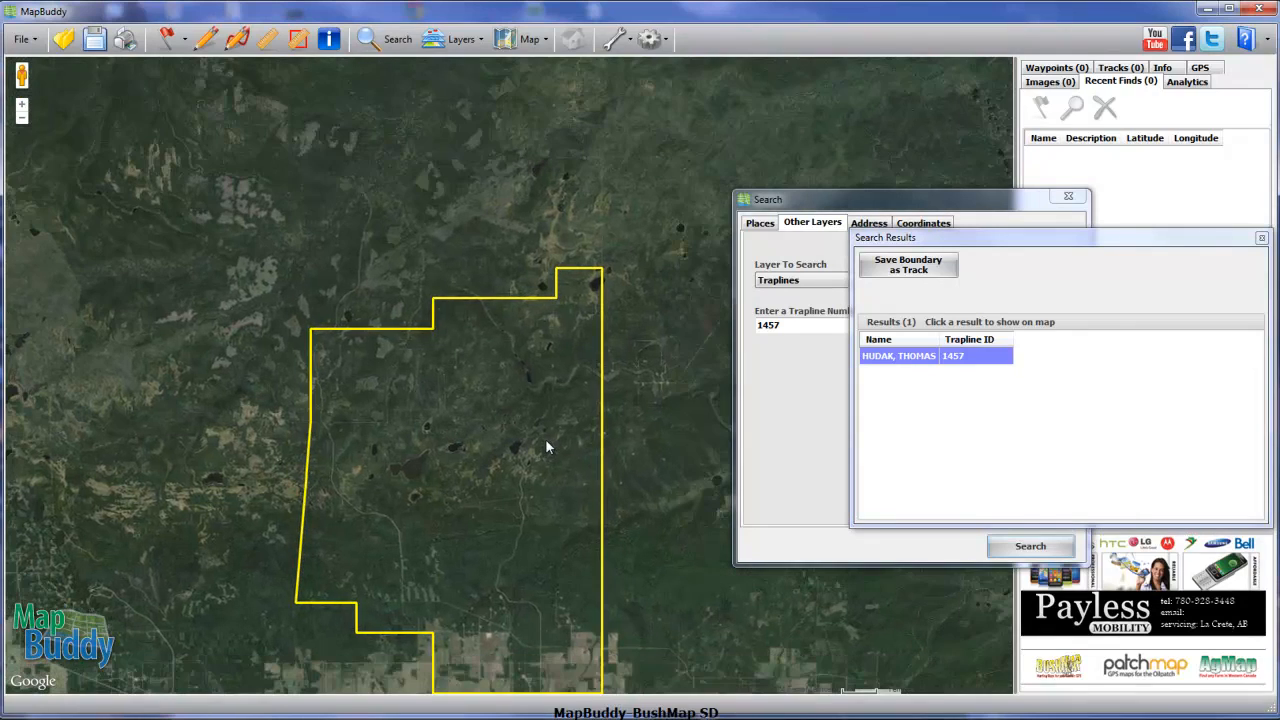
Step: Examine the trapline's eastern boundary at close range, following it northward across the elevation contours
scroll(597, 583, up, 3)
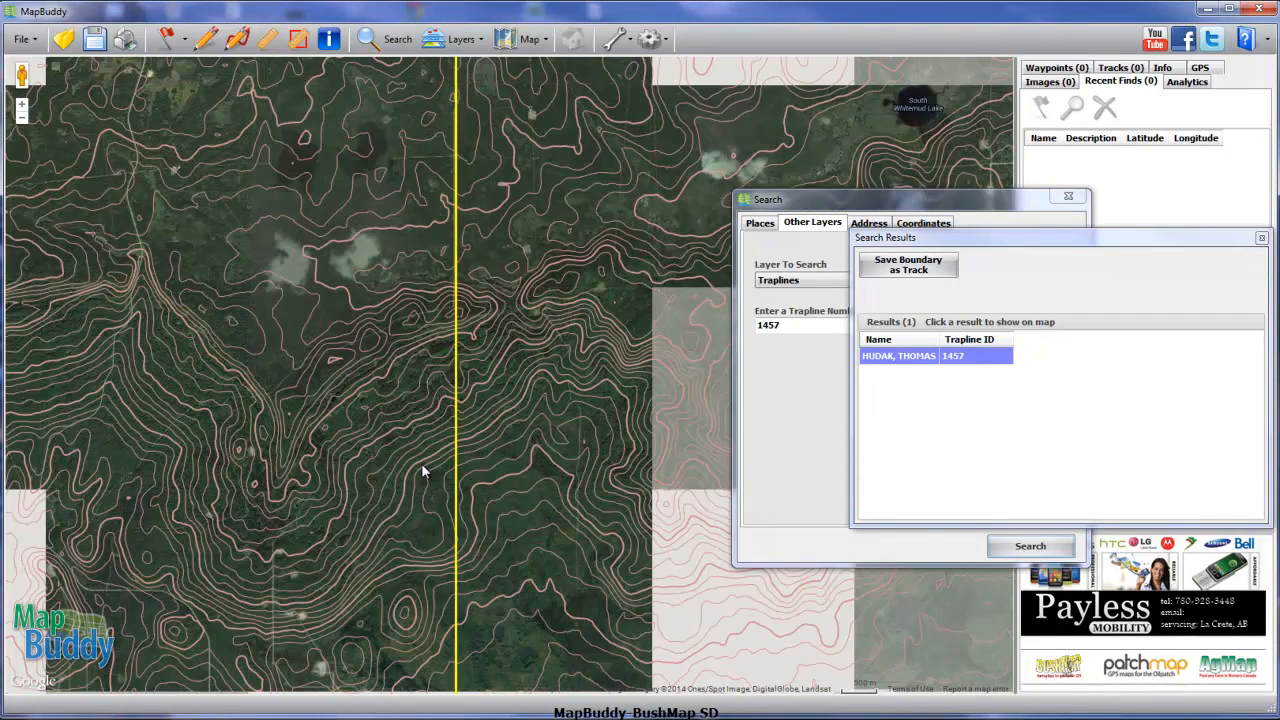
scroll(421, 463, up, 2)
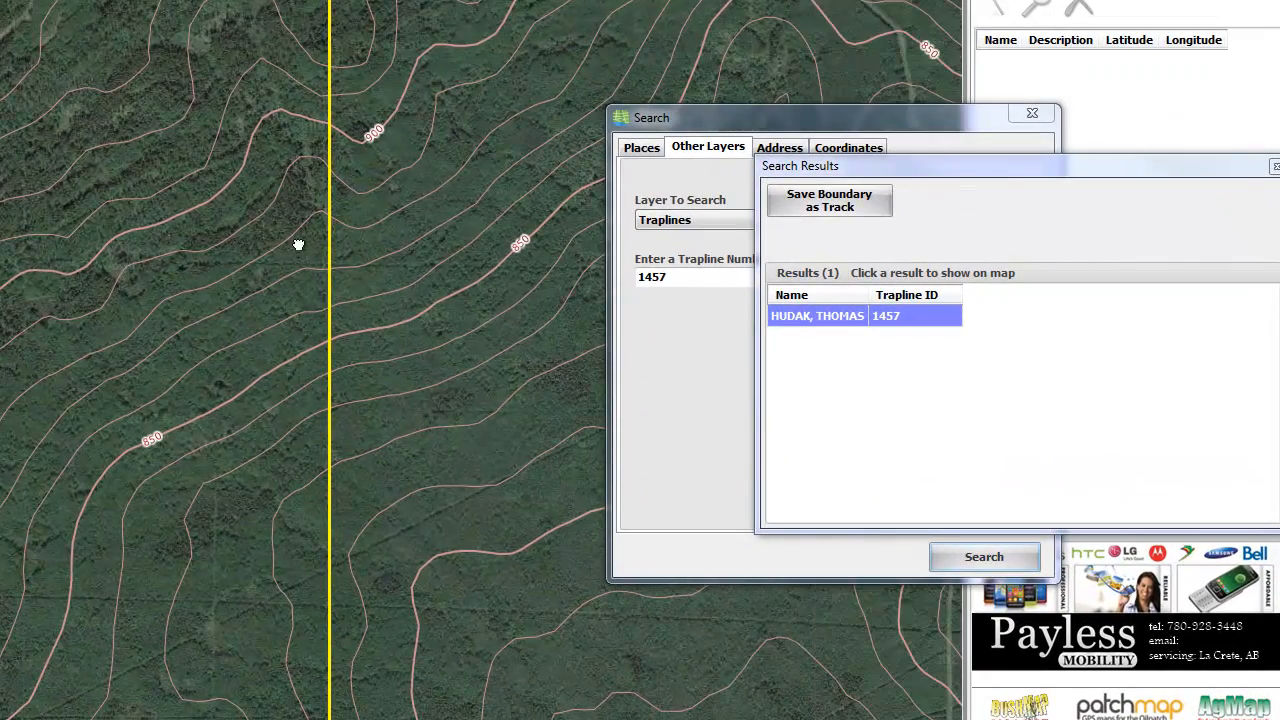
drag(299, 245, 313, 640)
drag(278, 185, 303, 447)
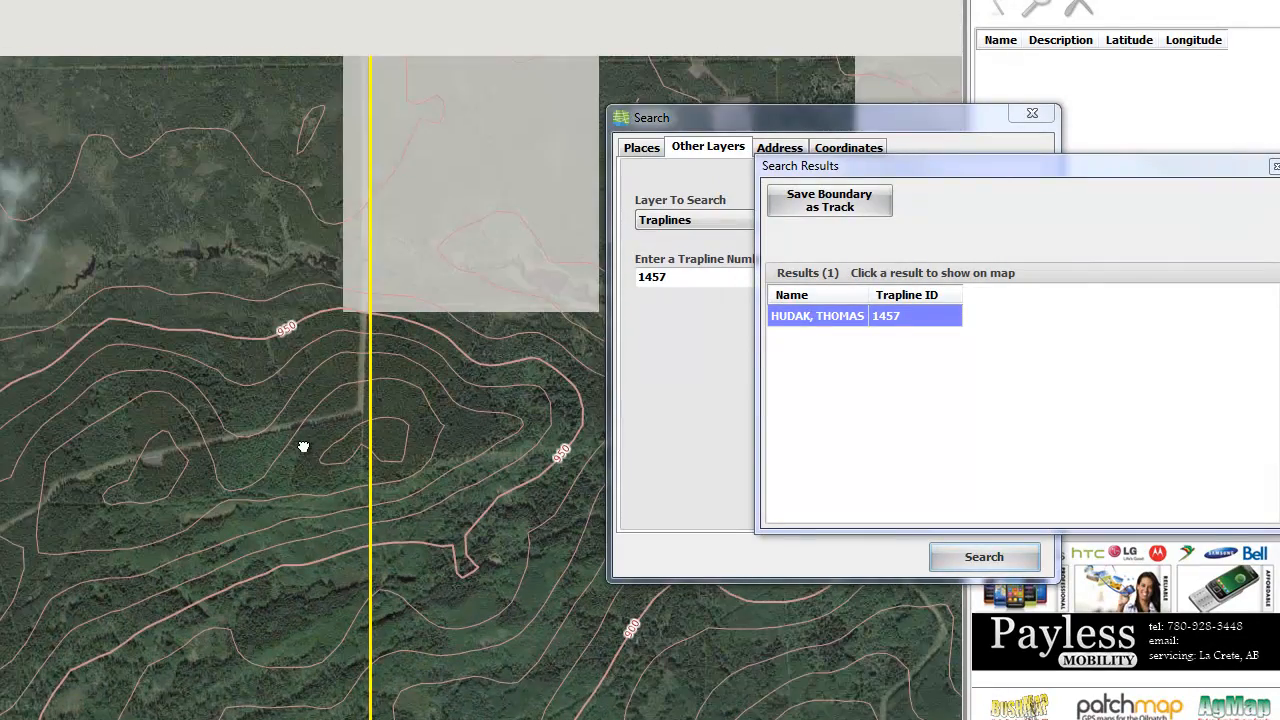
drag(374, 277, 356, 452)
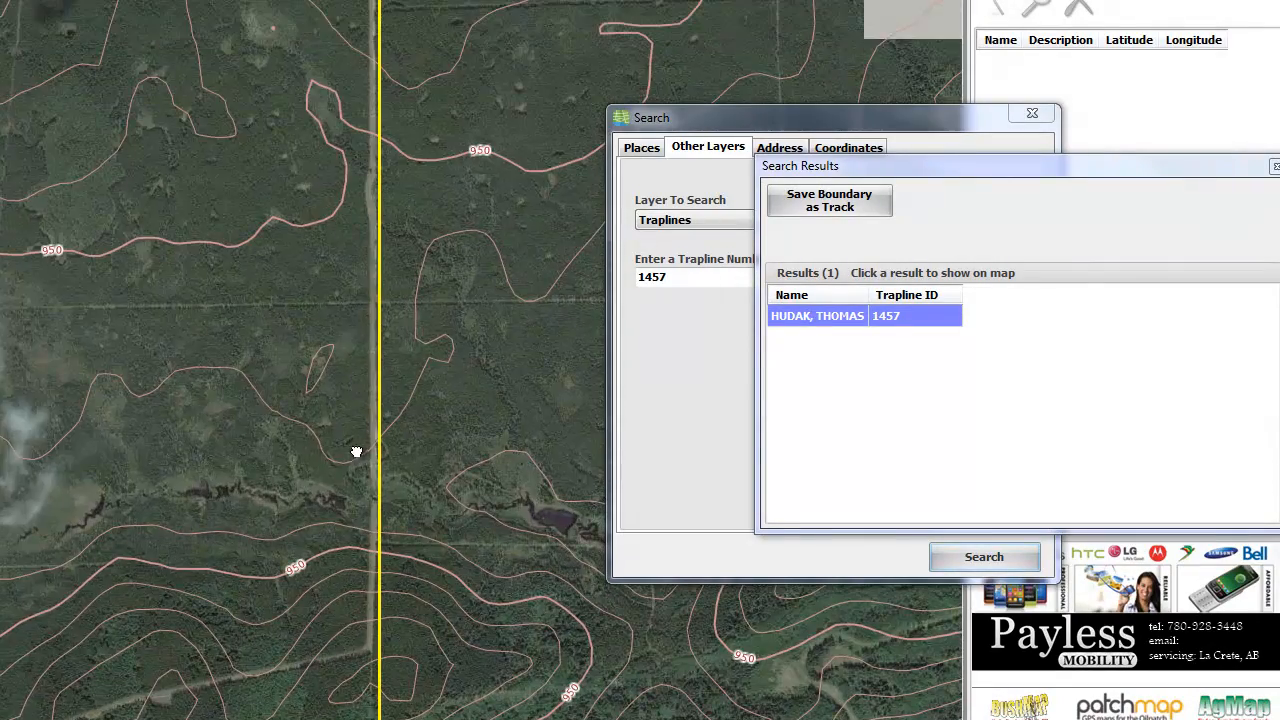
drag(337, 74, 329, 480)
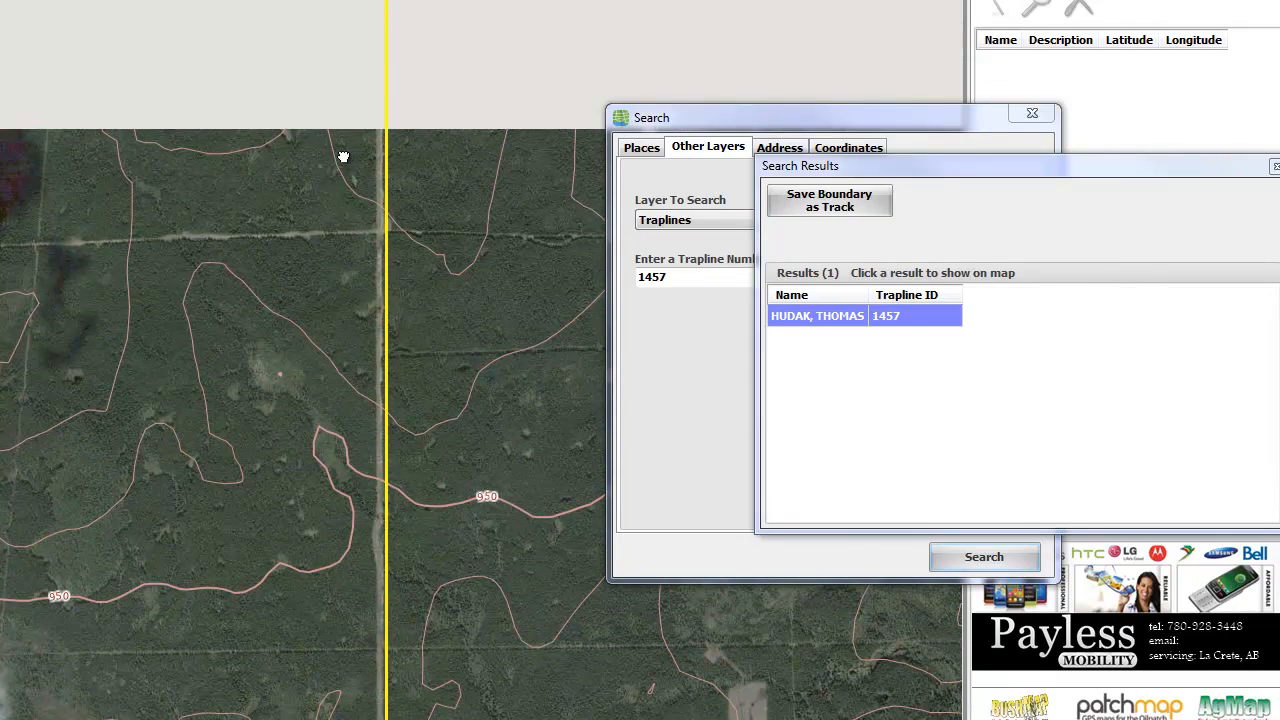
drag(346, 69, 391, 458)
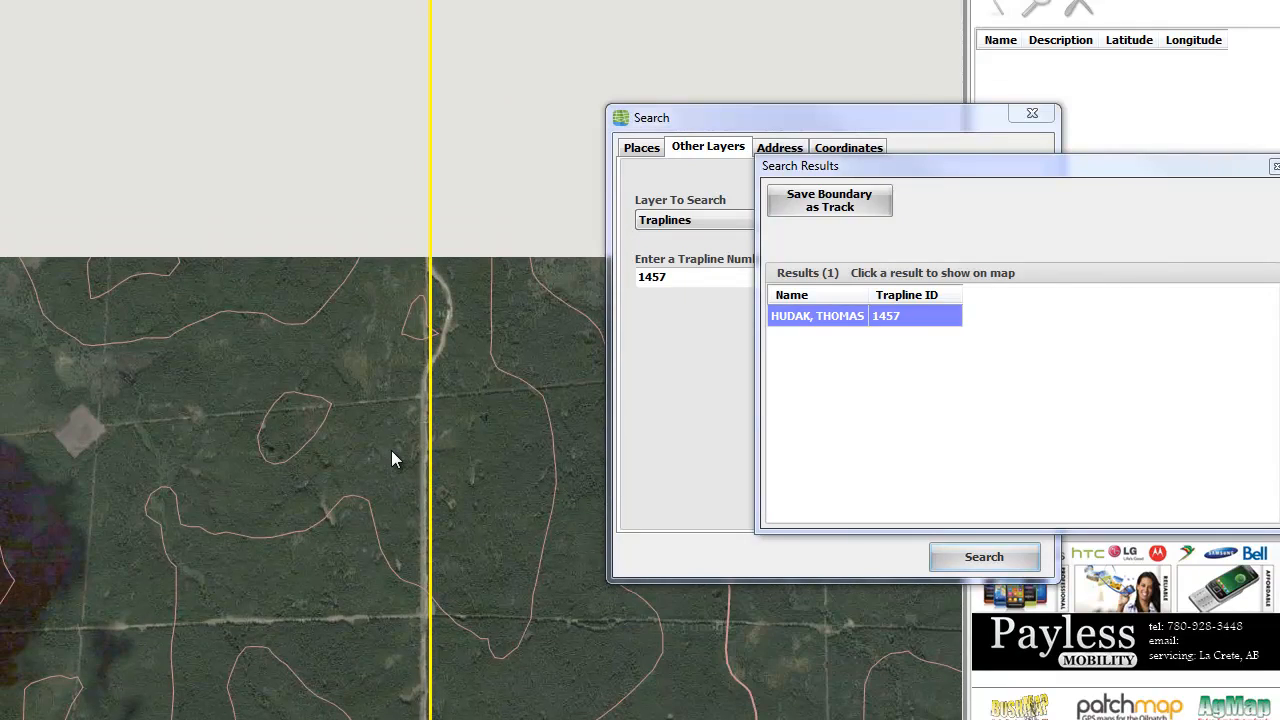
drag(307, 316, 334, 534)
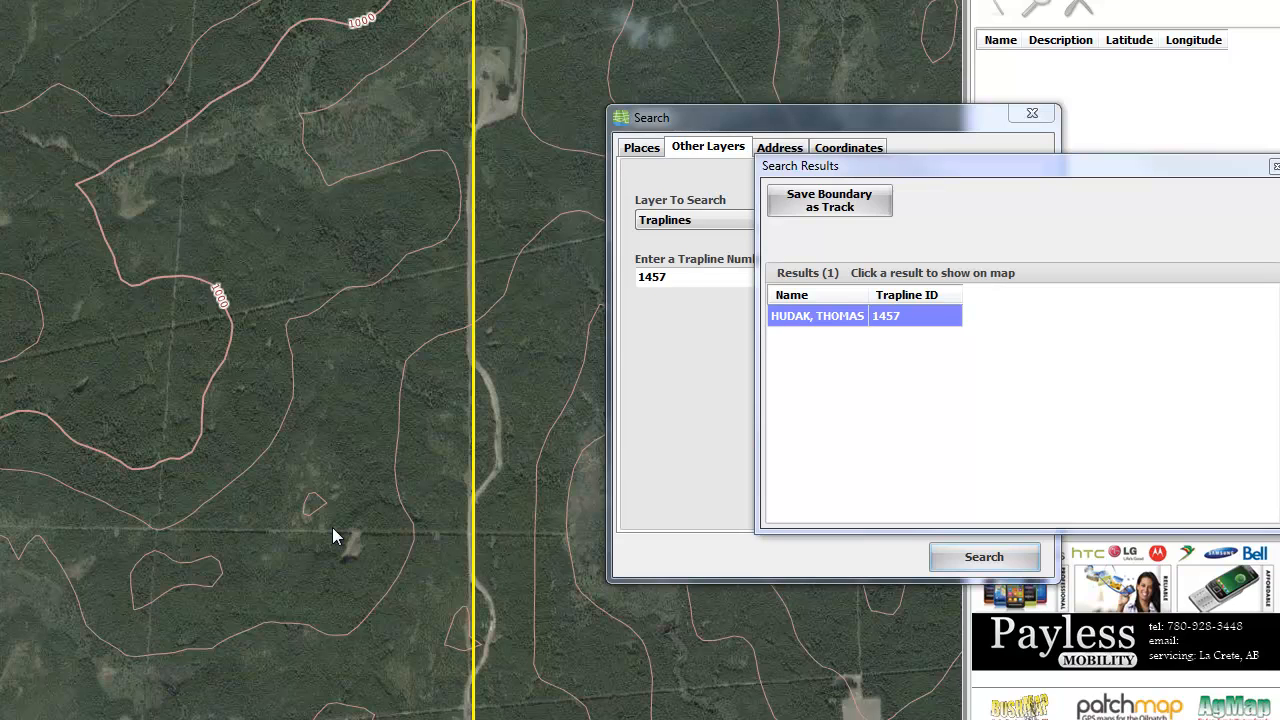
Step: Reposition the trapline search results window and close it
click(984, 179)
drag(983, 181, 783, 222)
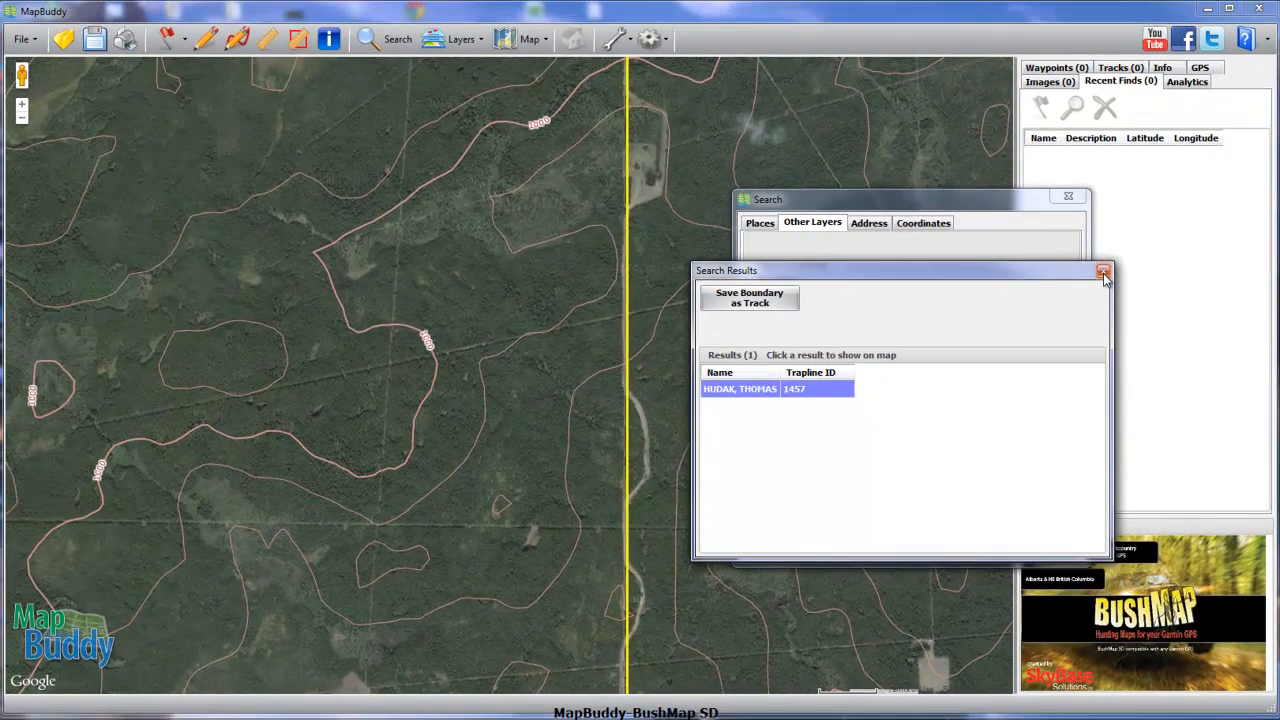
click(1103, 272)
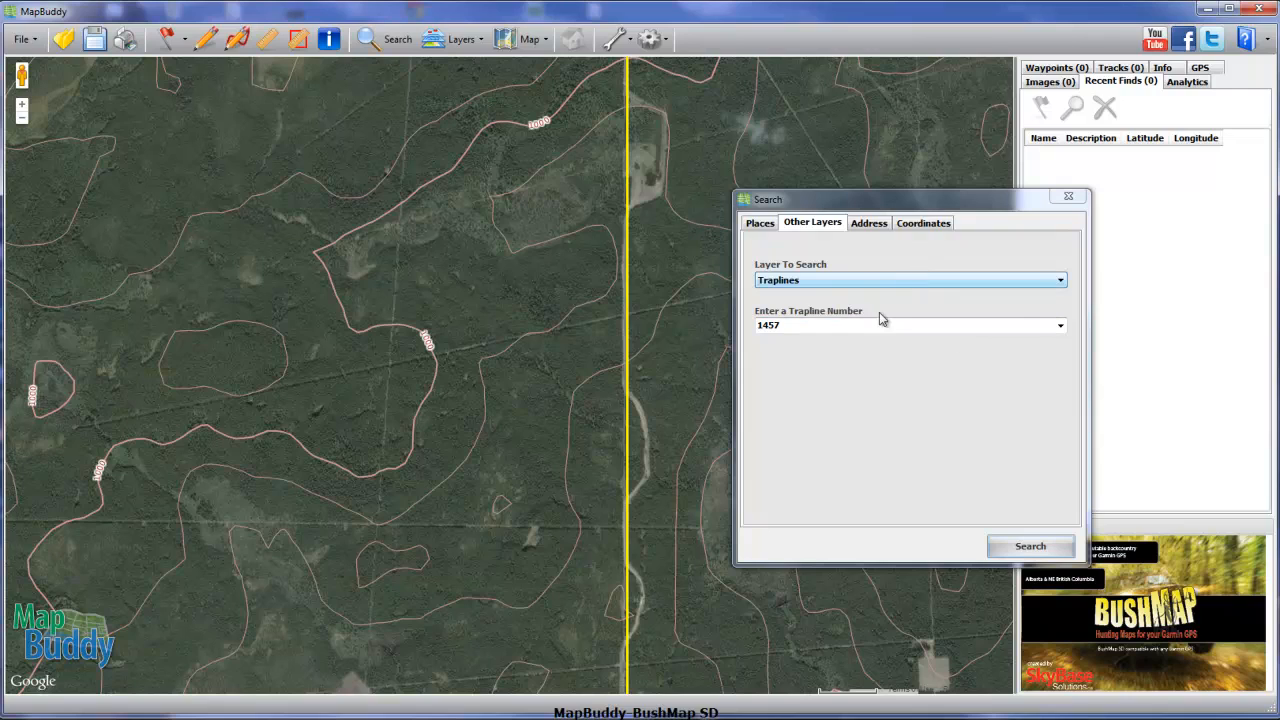
Step: Review the coordinate search formats from Decimal Degrees to UTM and the working area, restore Decimal Degrees, and close the search window
click(920, 226)
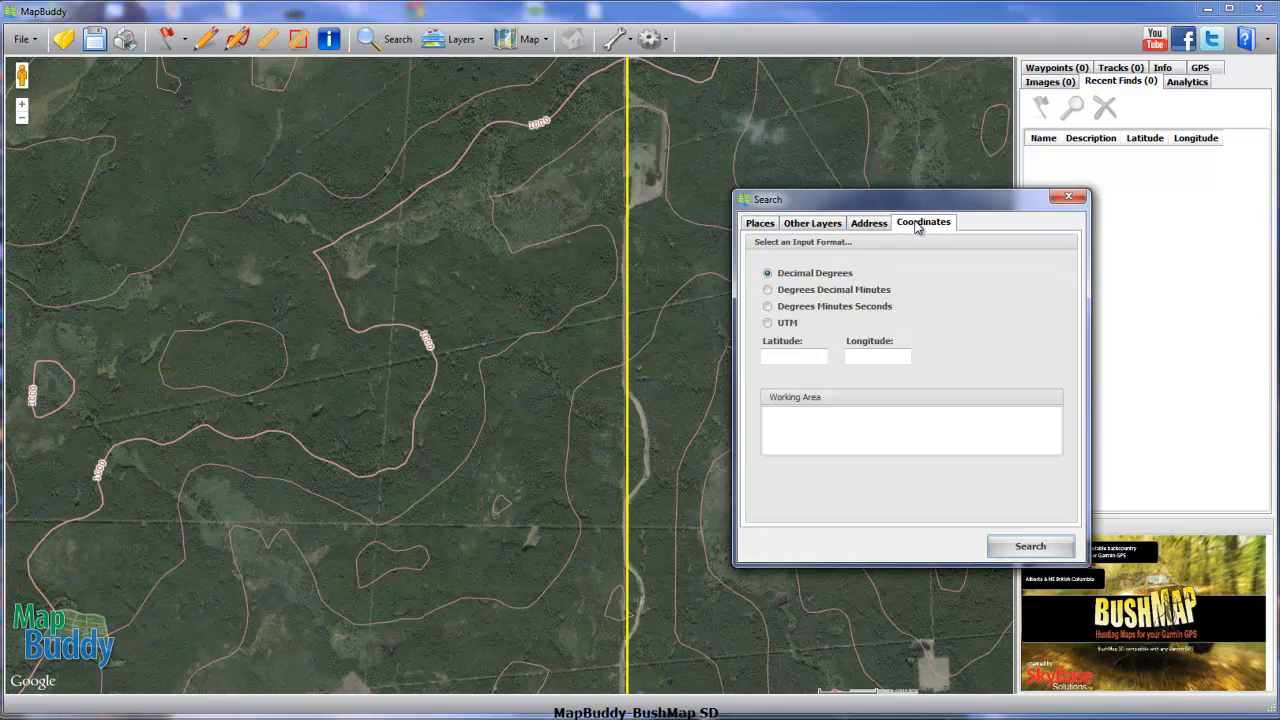
click(767, 289)
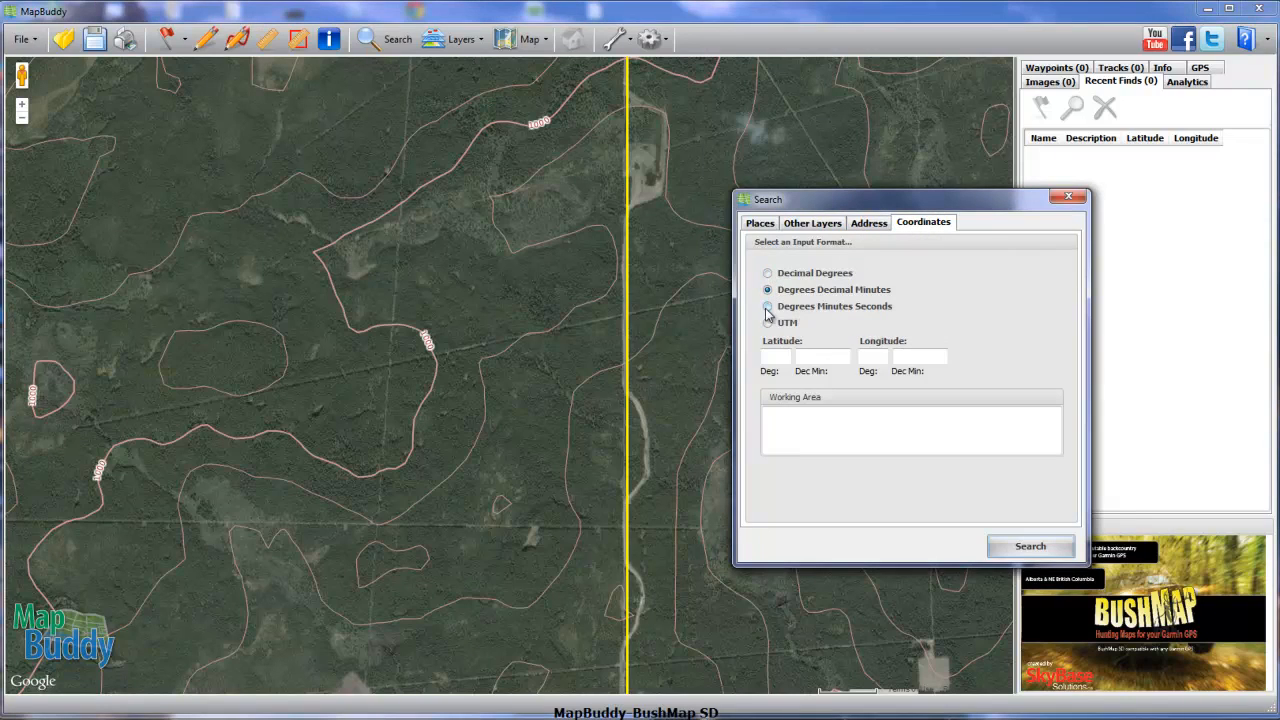
click(767, 306)
click(767, 323)
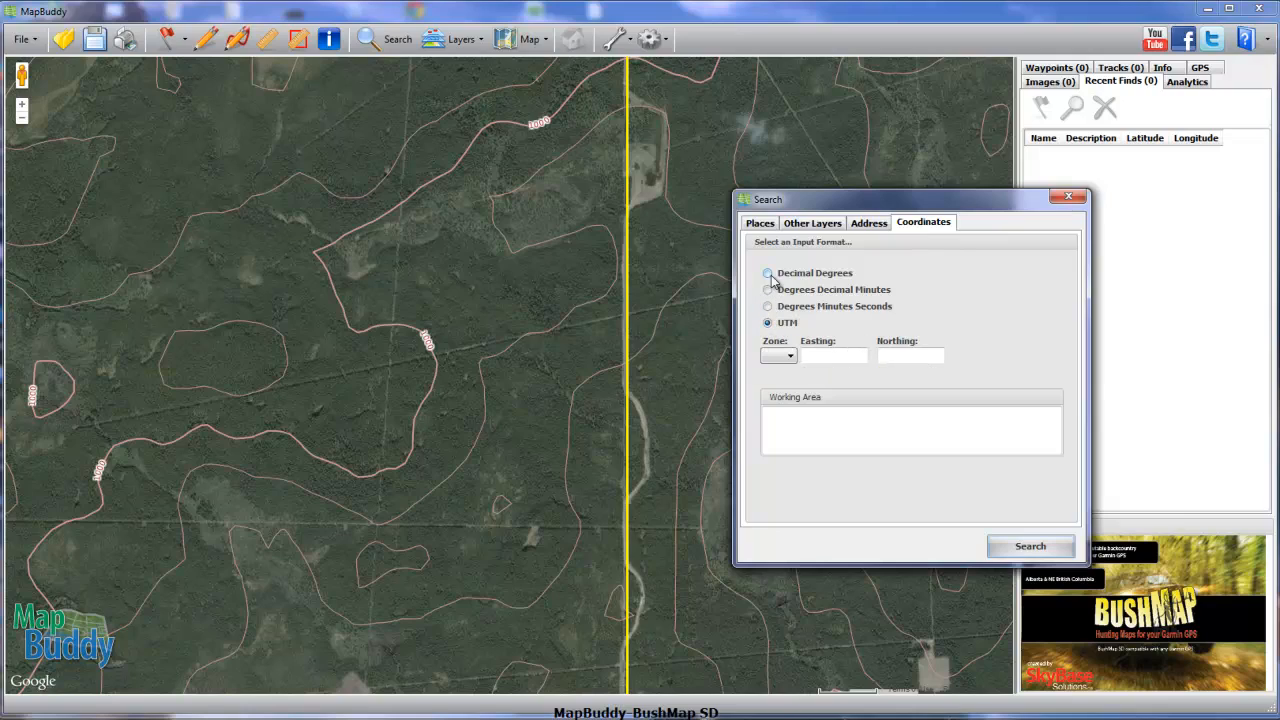
click(768, 274)
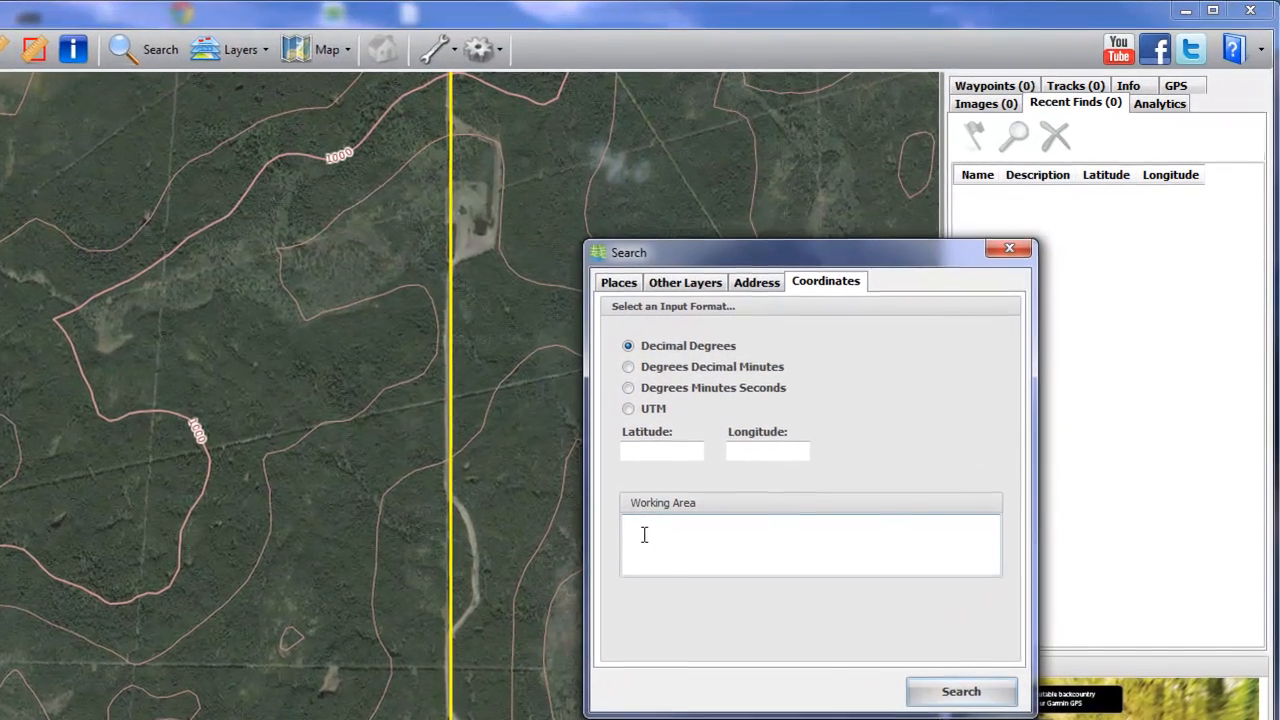
click(835, 427)
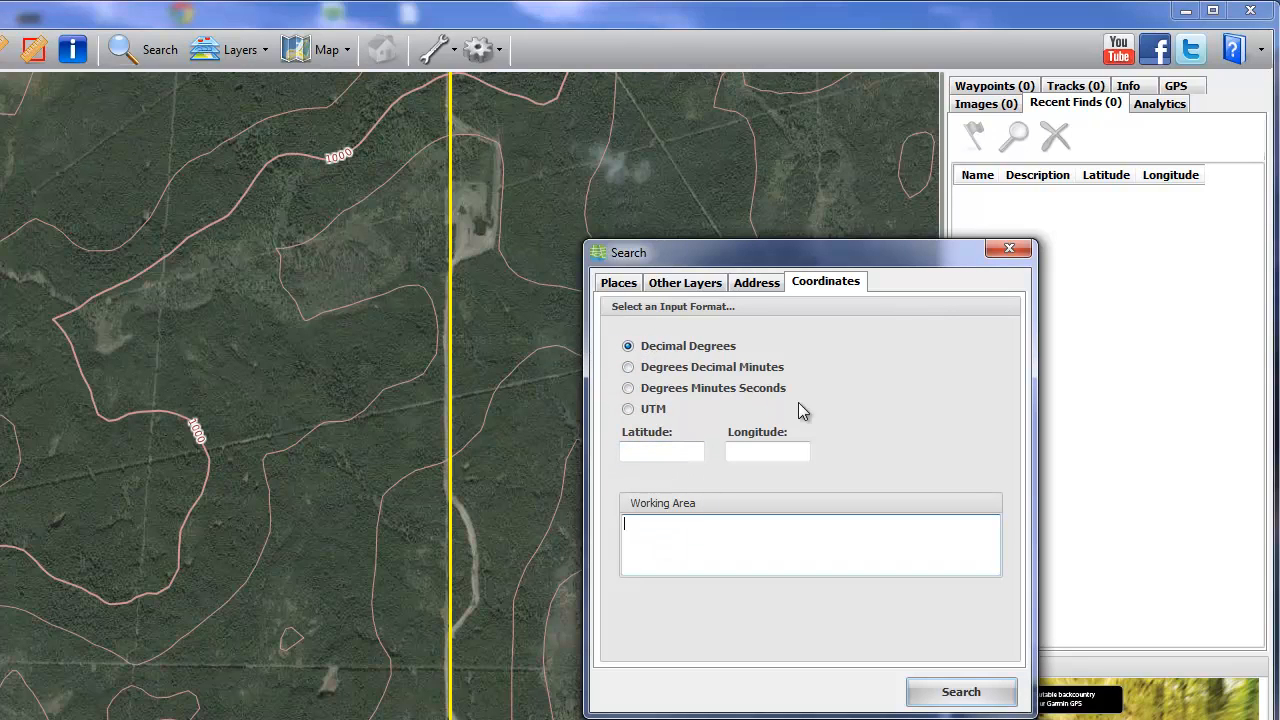
click(1010, 249)
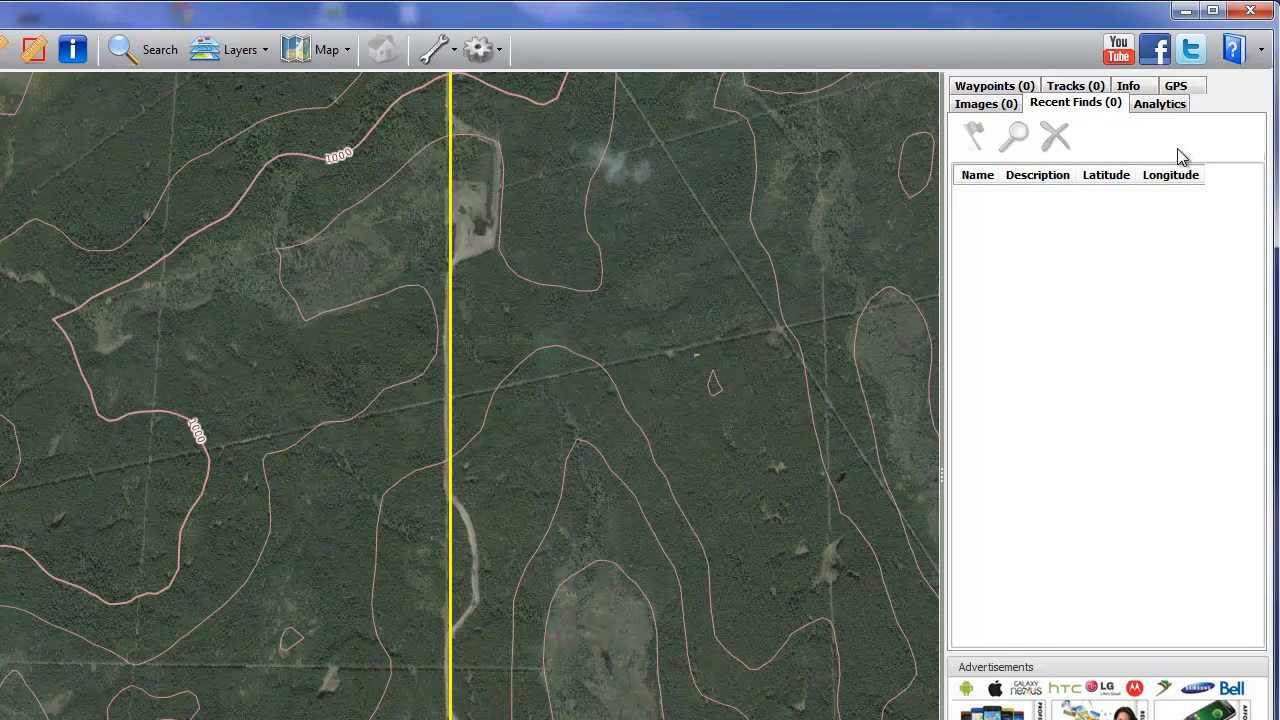
Step: Review the GPS send and receive options, including Upload Selected Images and the older hand-held setting
click(1176, 86)
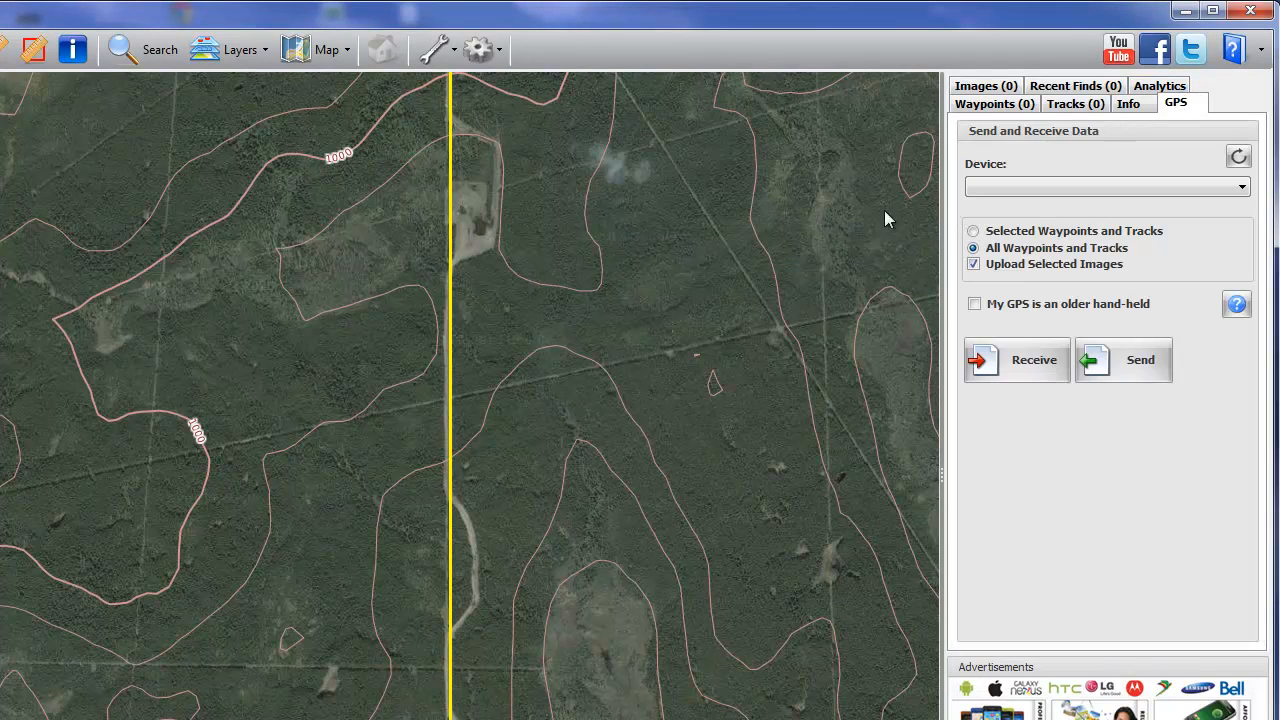
click(974, 264)
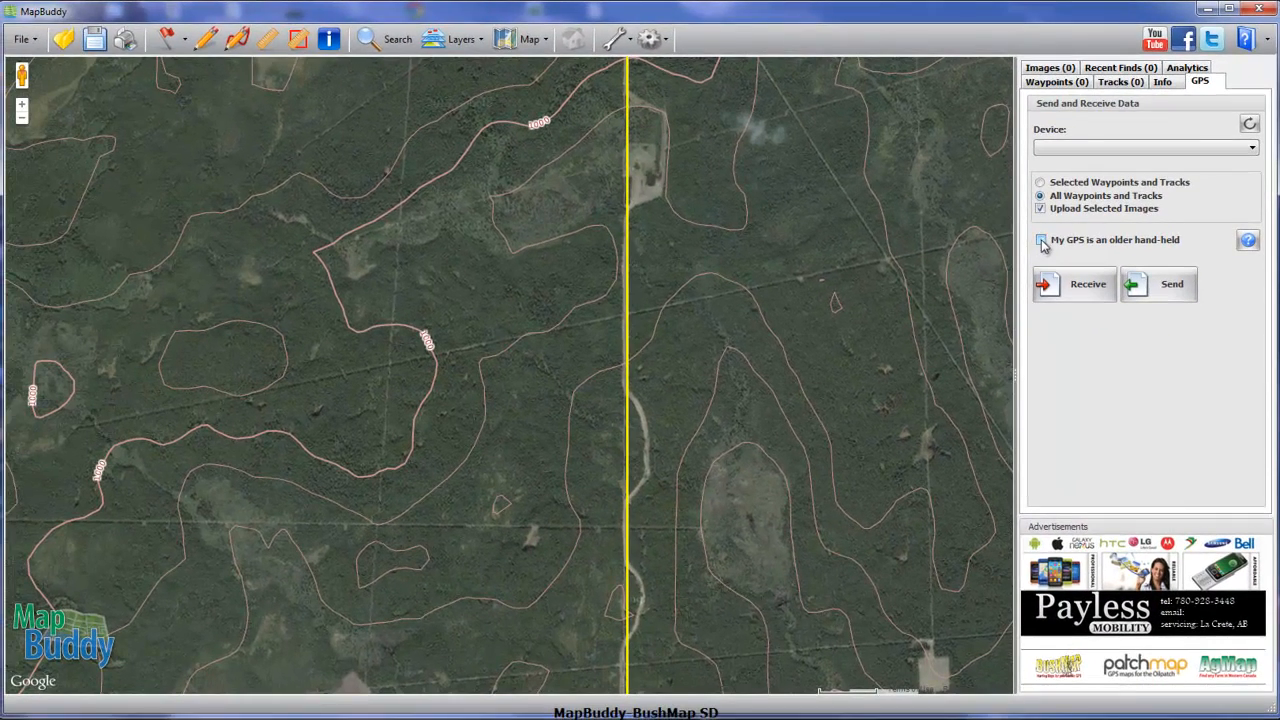
click(1041, 241)
click(1041, 241)
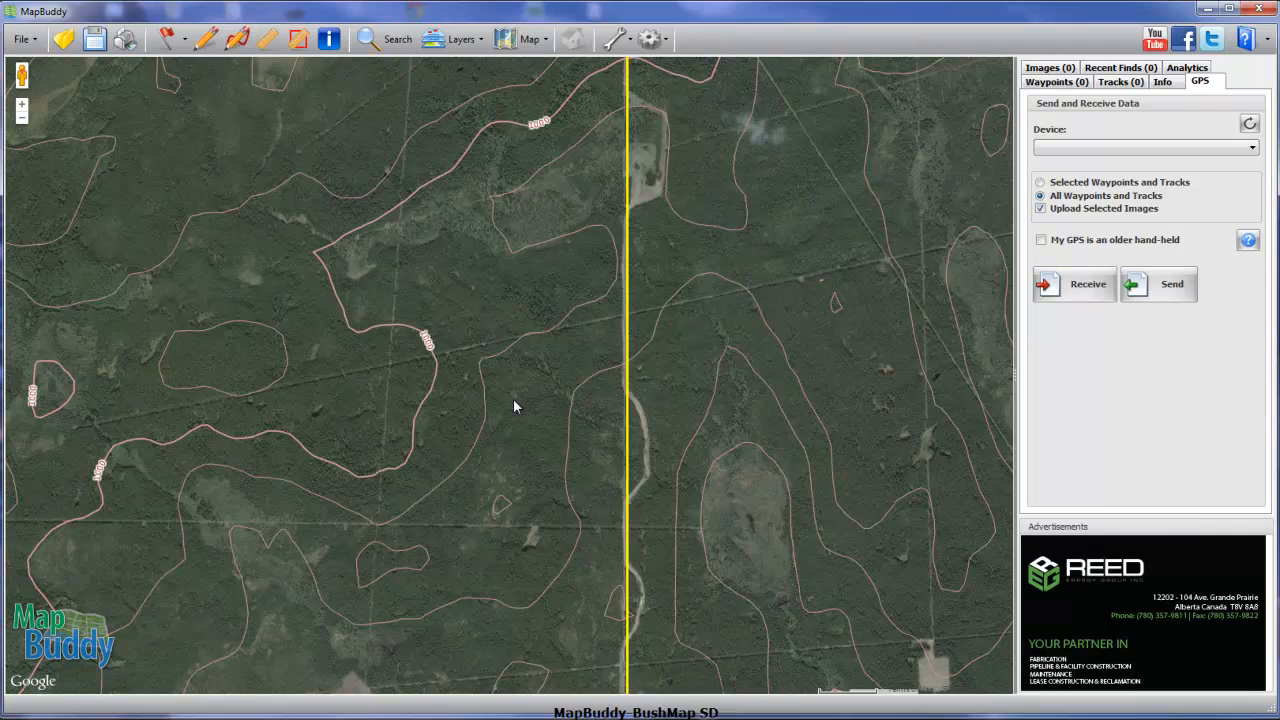
Step: Turn on the Weather layer from the miscellaneous map layers for the wider region around the trapline
drag(339, 299, 451, 367)
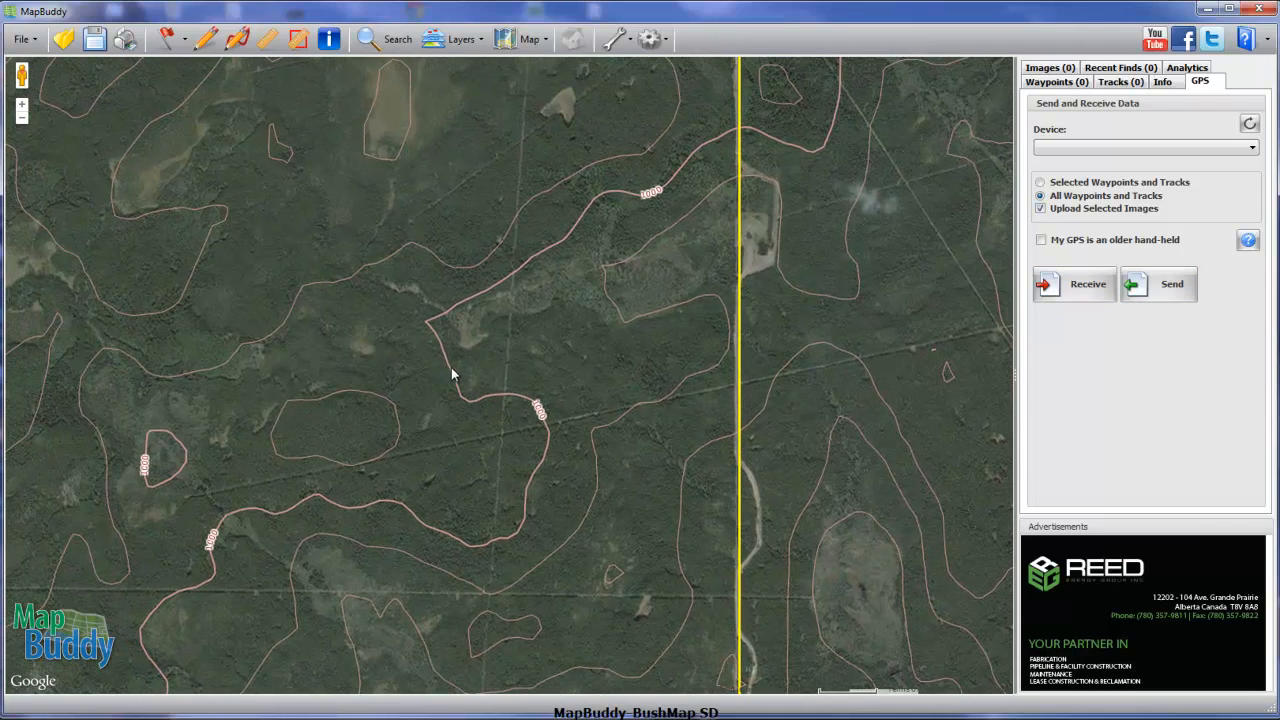
scroll(442, 382, down, 1)
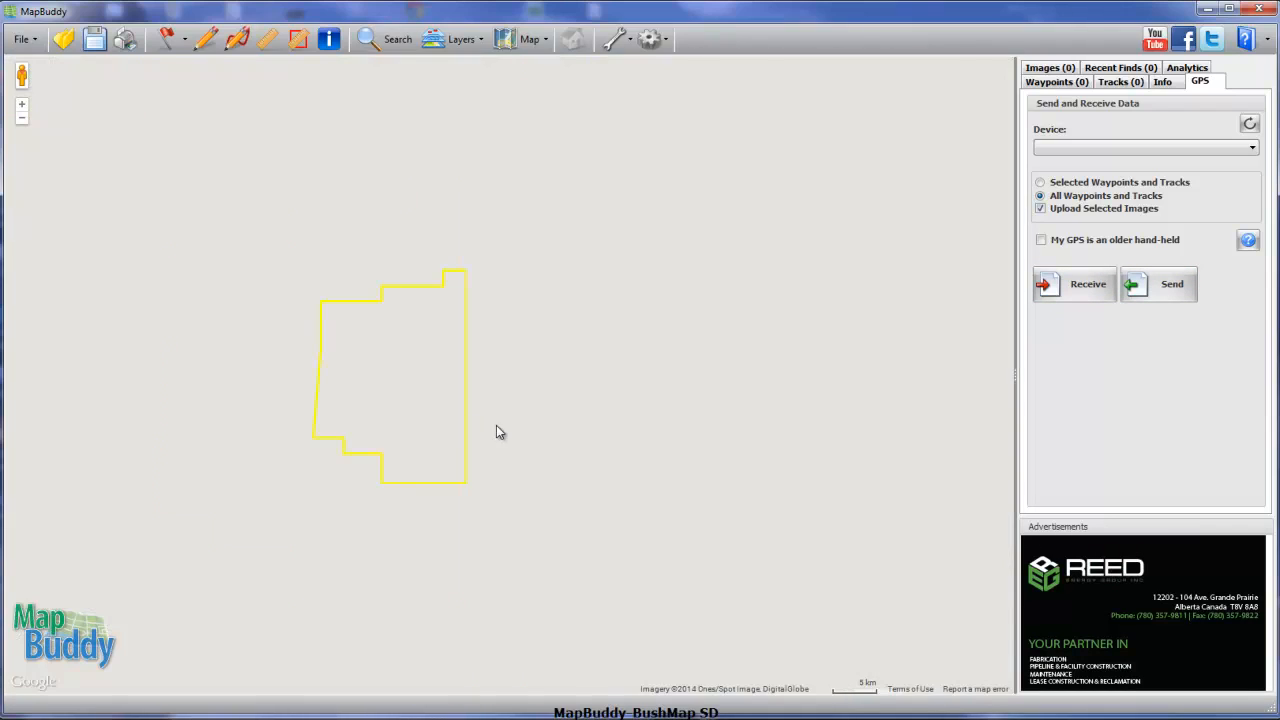
scroll(543, 408, down, 3)
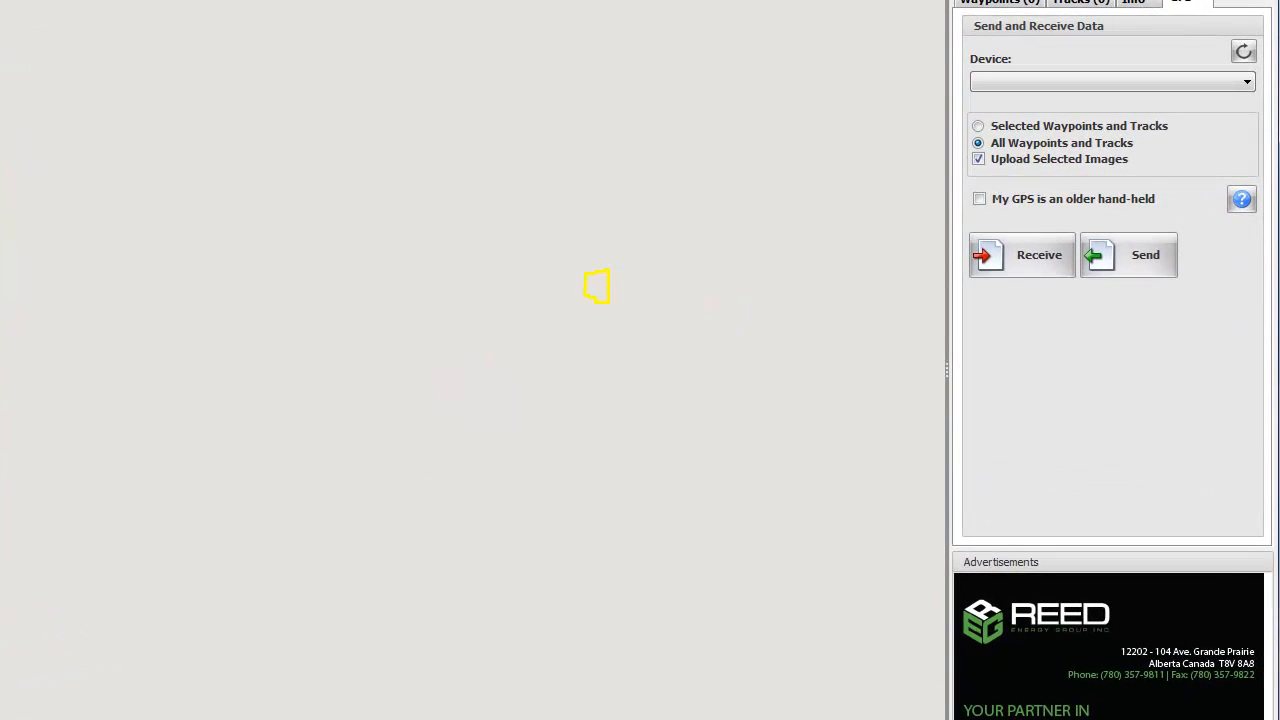
click(266, 1)
mouse_move(266, 41)
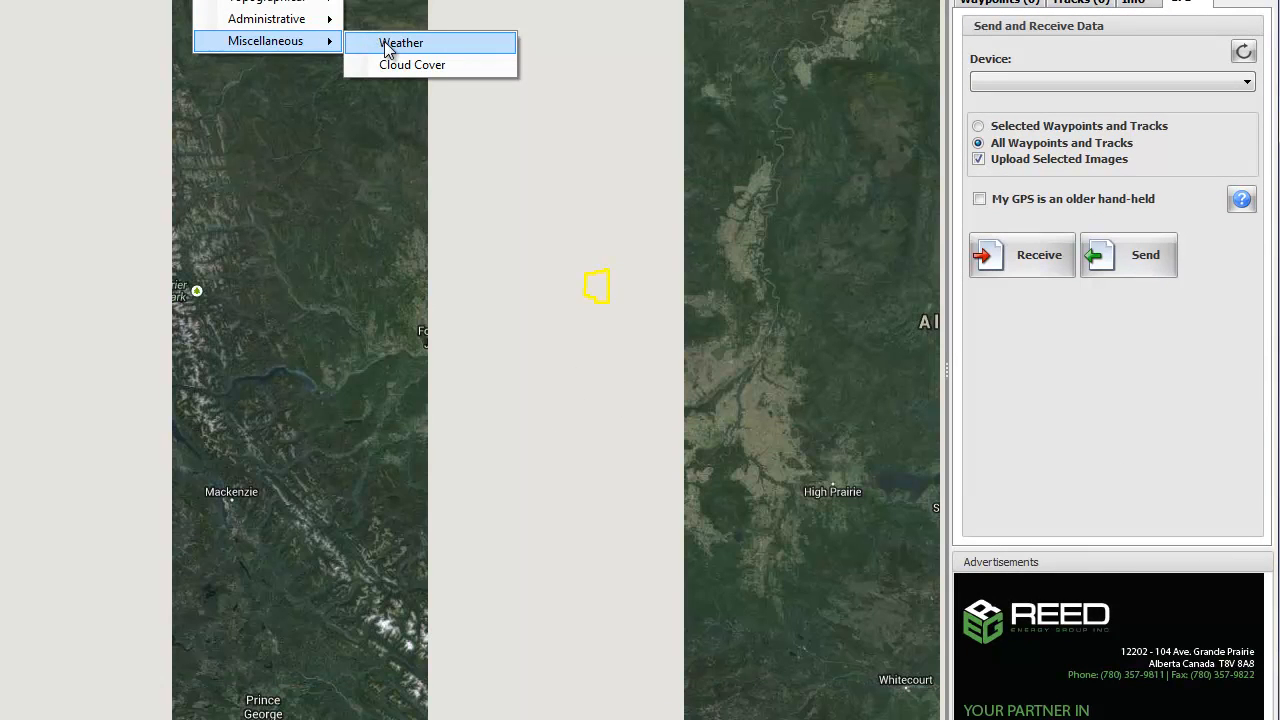
click(384, 42)
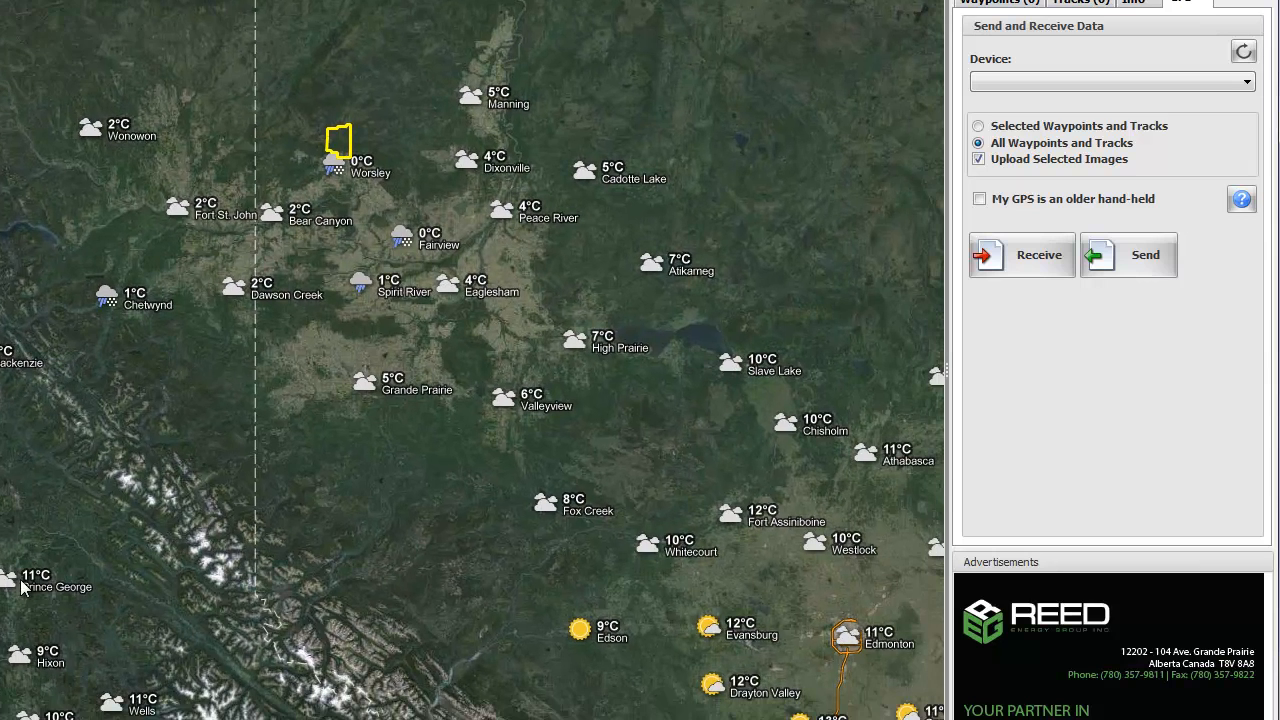
Step: Check the local weather forecasts for towns from Prince George to Grande Prairie, closing the Grande Prairie forecast
click(6, 585)
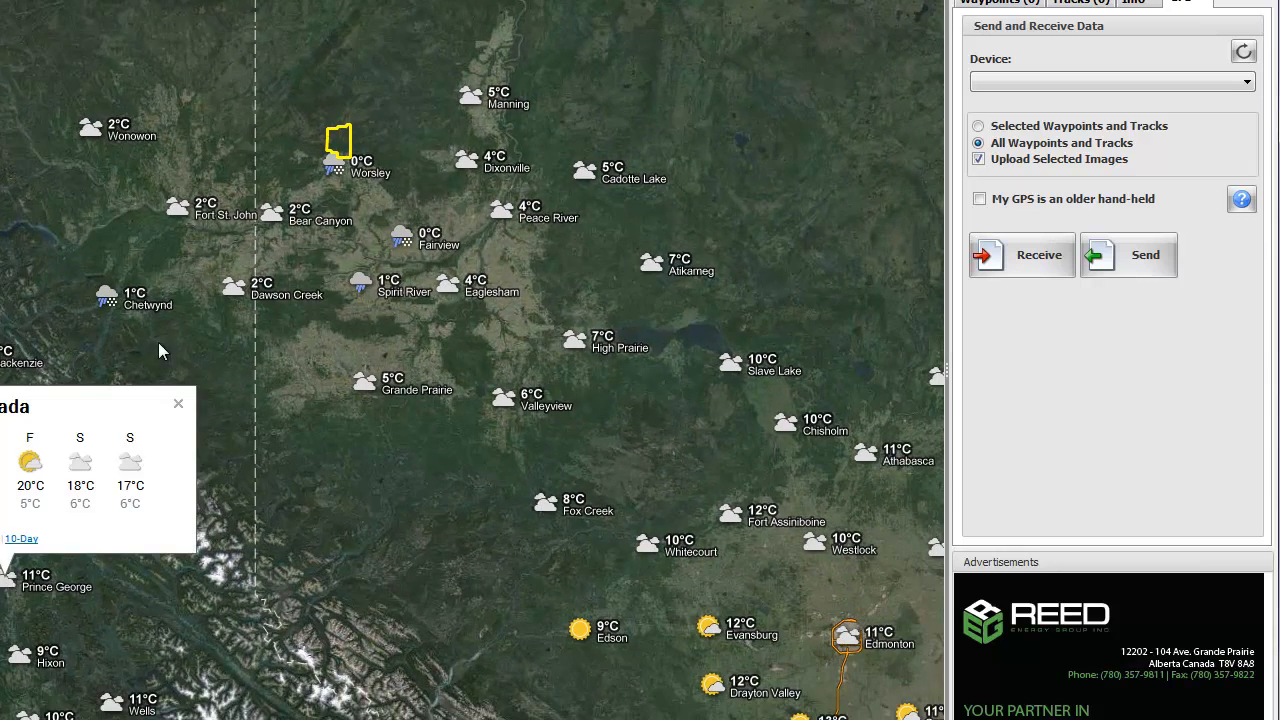
click(104, 295)
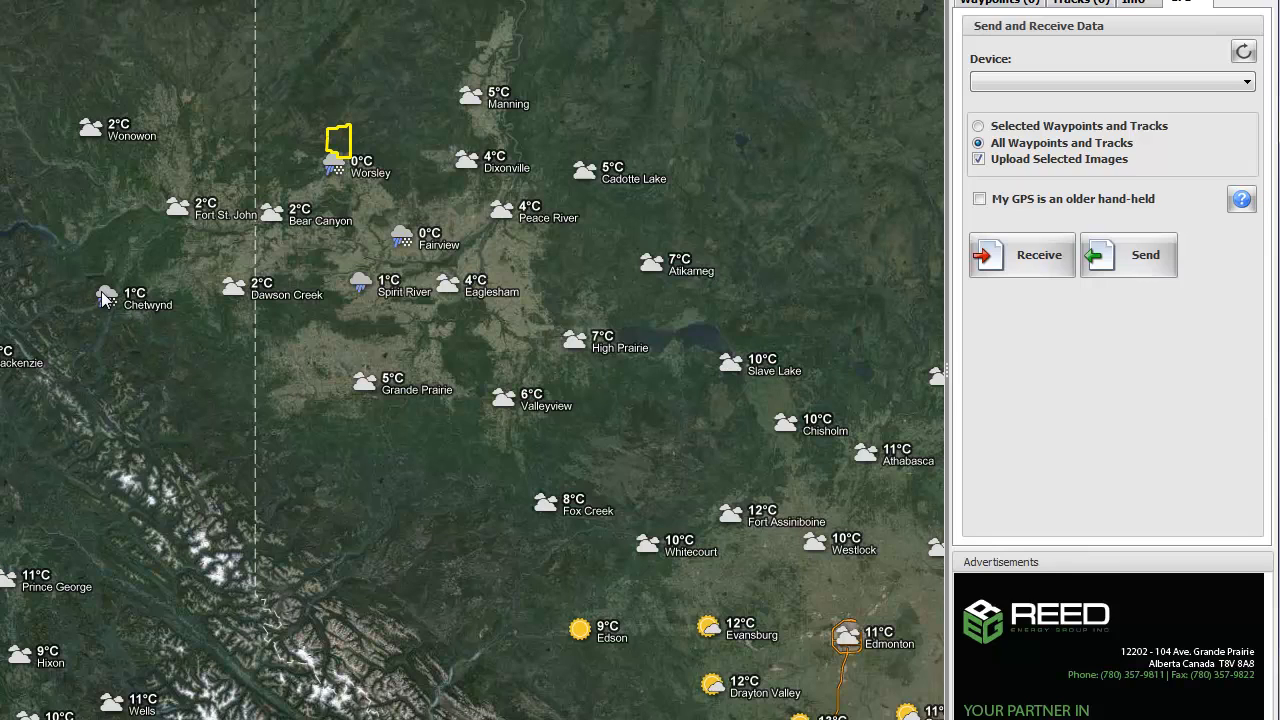
click(362, 286)
click(336, 382)
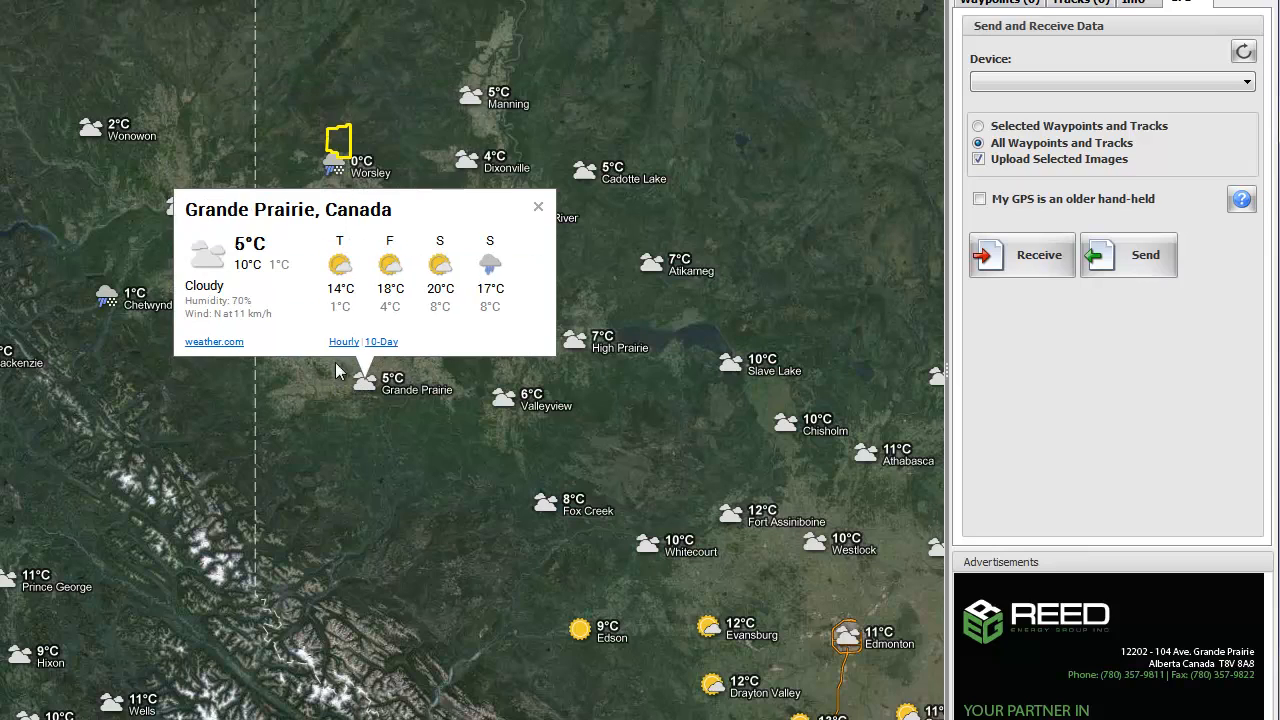
click(538, 207)
Step: Turn on the Cloud Cover layer alongside the weather and review it across western Canada
click(265, 2)
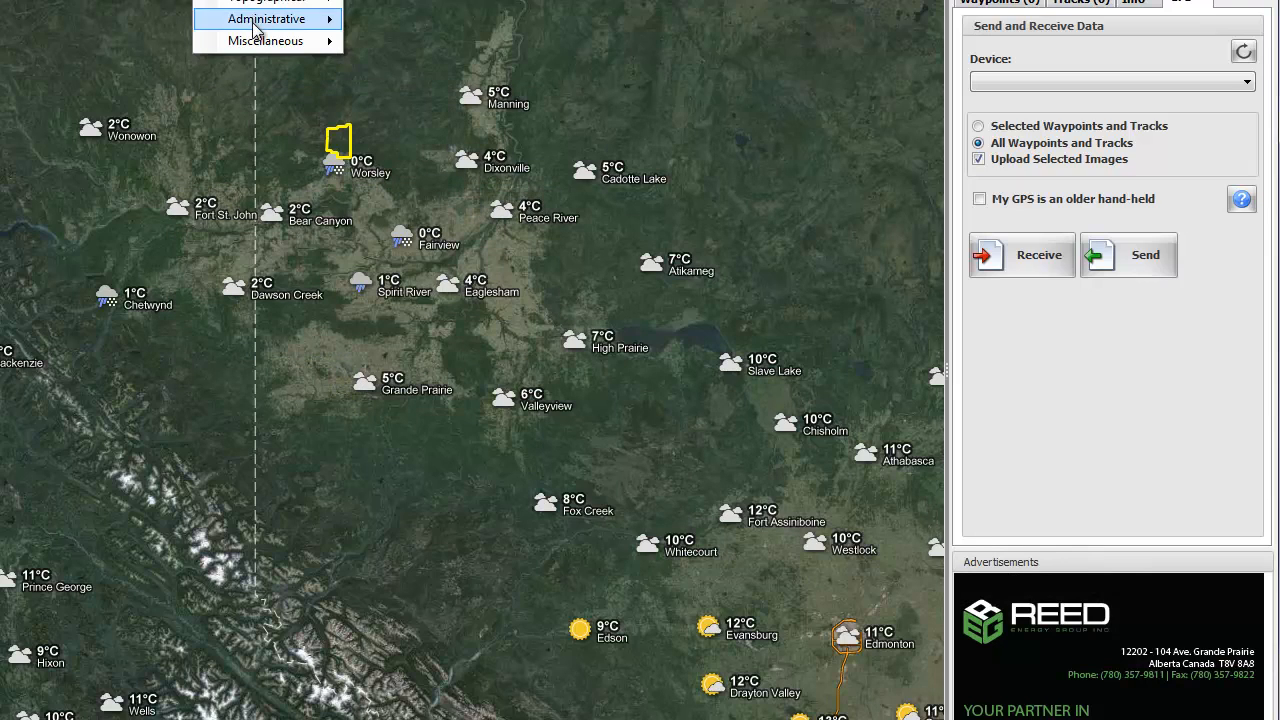
mouse_move(283, 45)
click(412, 64)
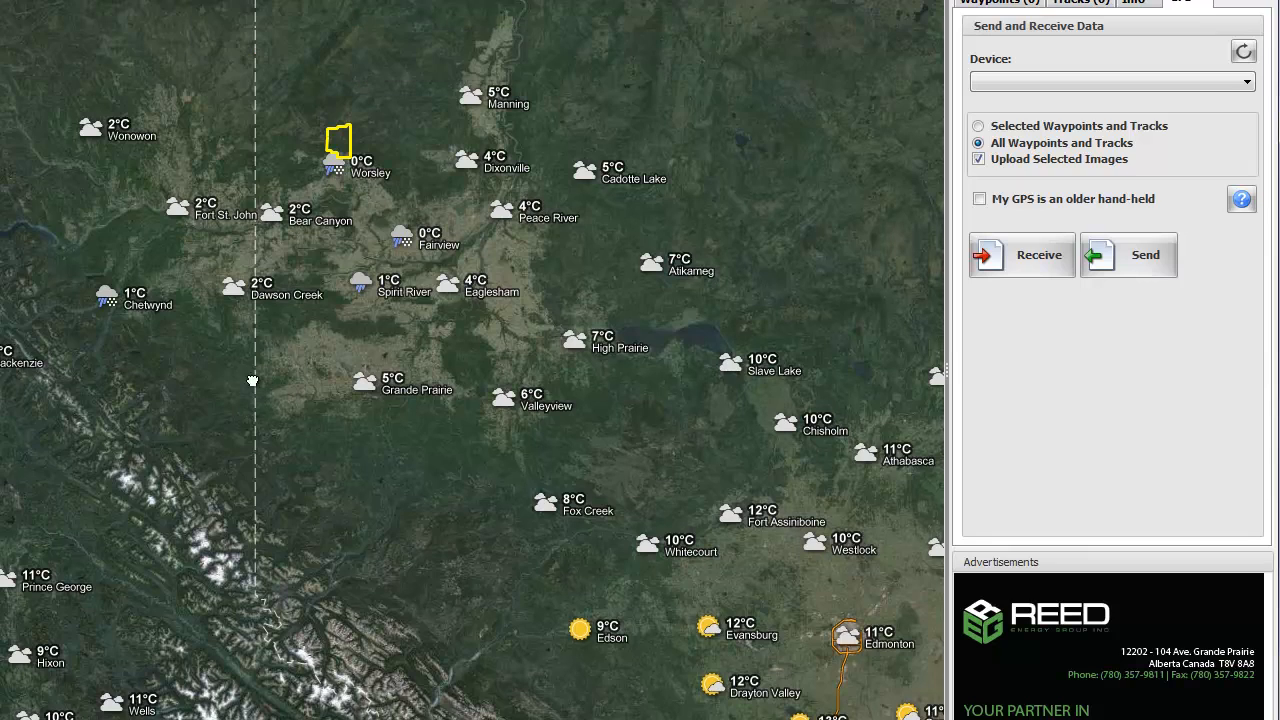
drag(260, 380, 266, 297)
scroll(270, 310, down, 2)
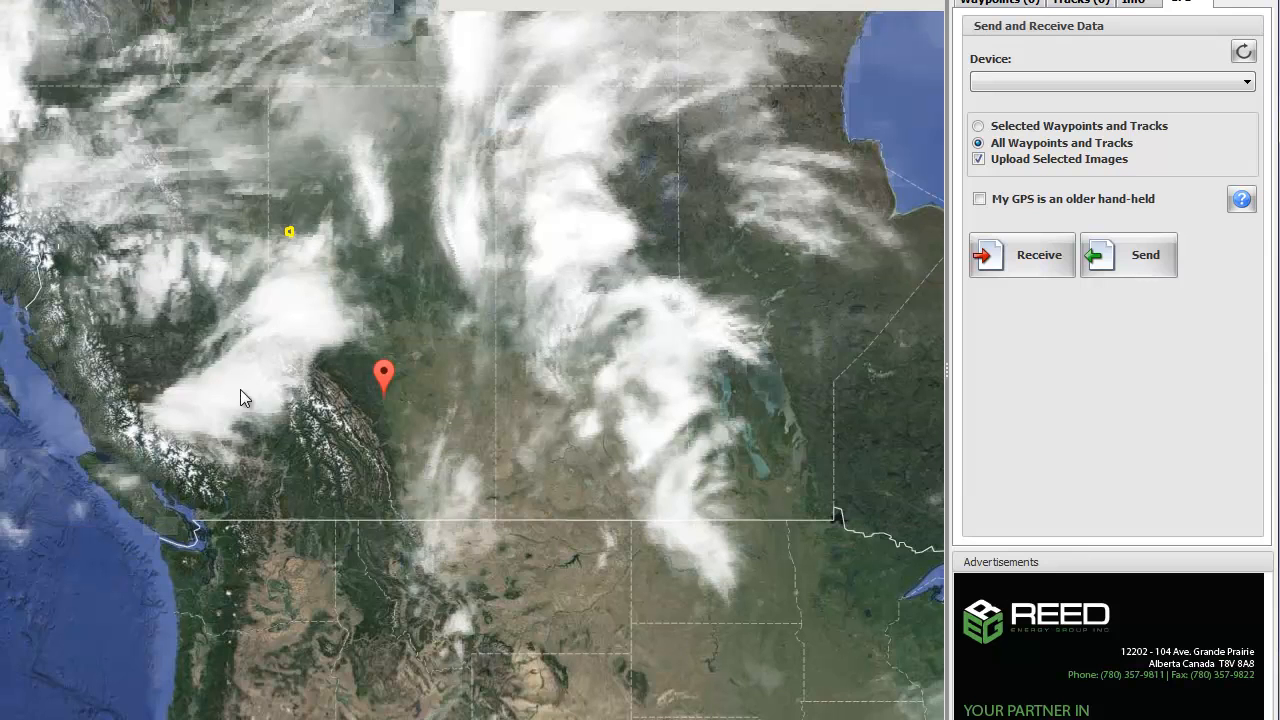
drag(238, 404, 214, 478)
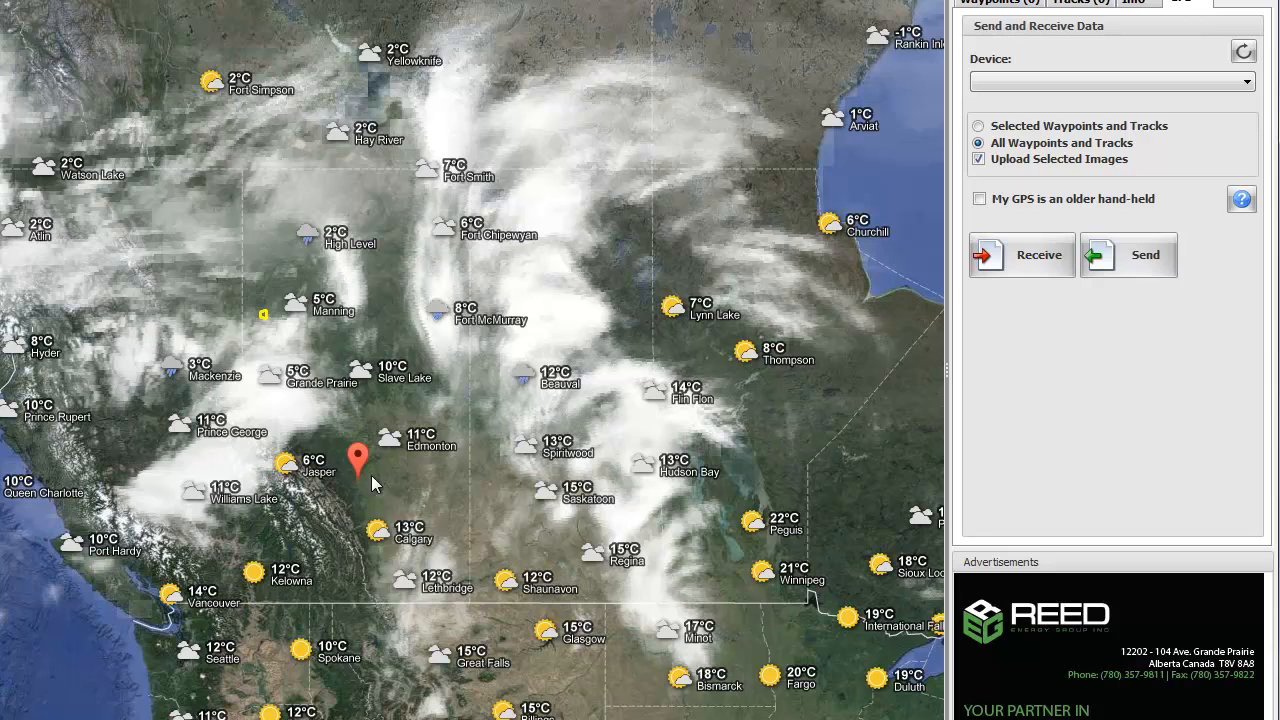
drag(371, 475, 360, 537)
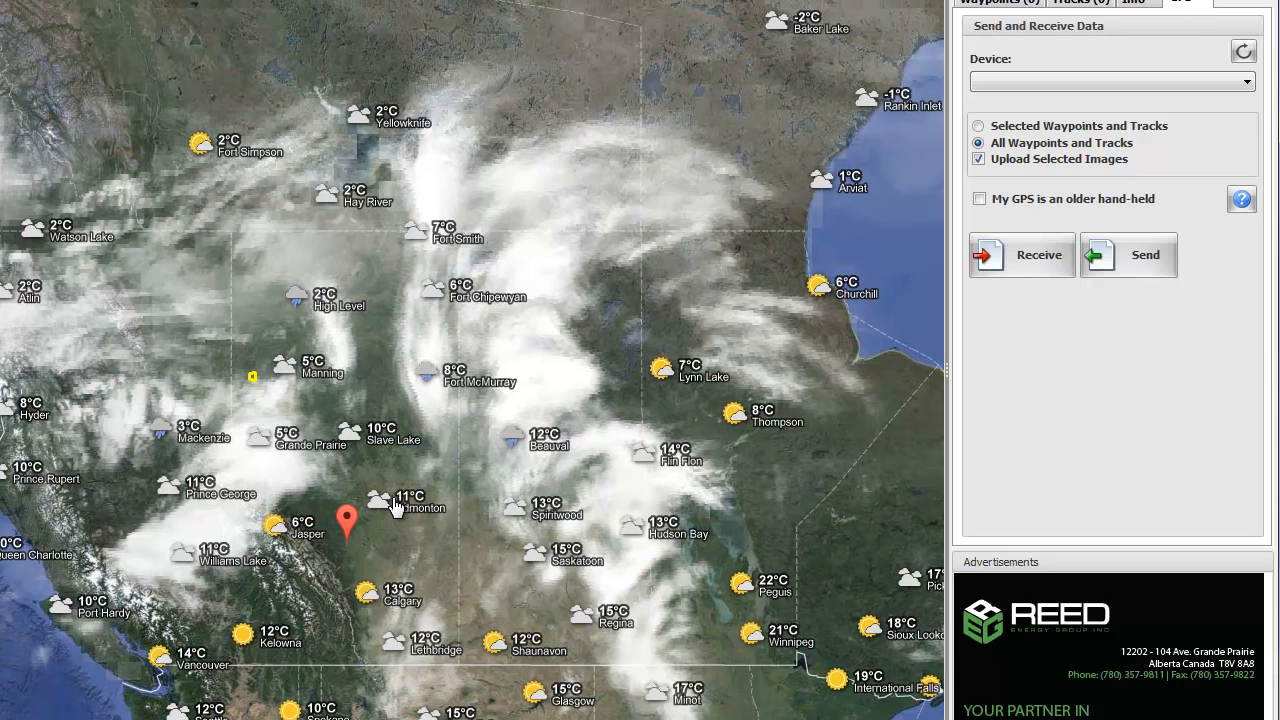